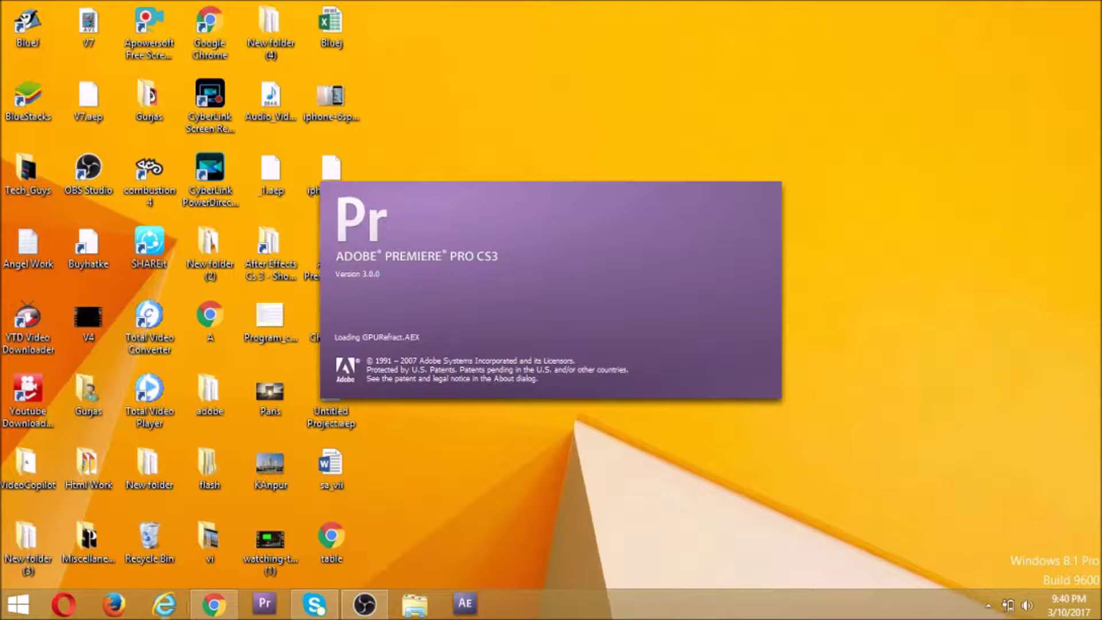
Step: Switch to Chrome with the green screen image results while Premiere Pro CS3 loads
left_click(214, 604)
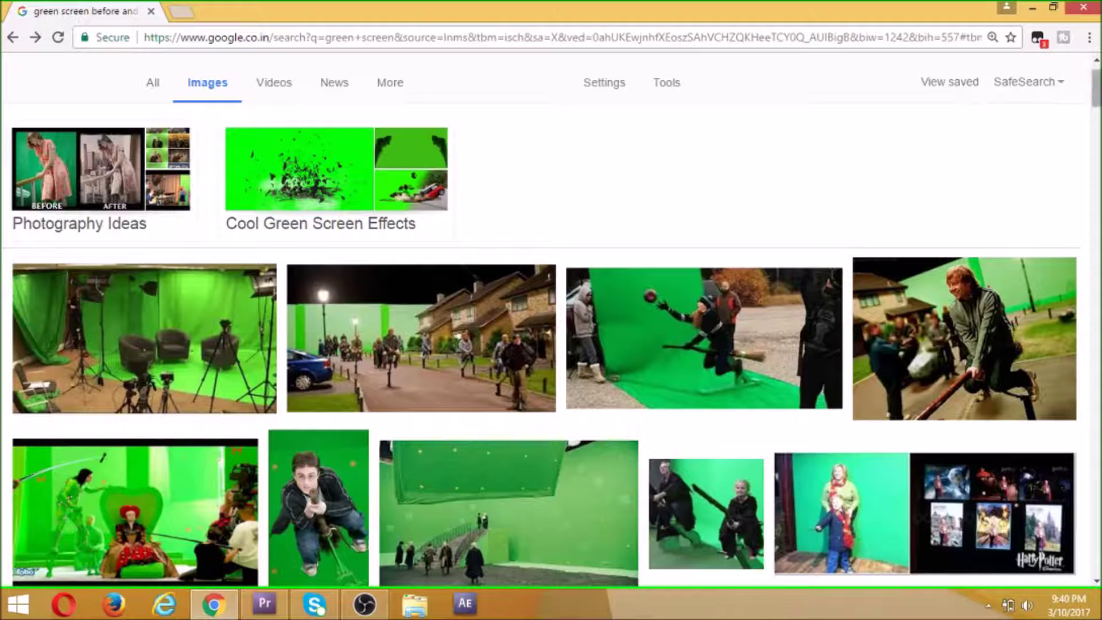
mouse_move(1096, 89)
left_mouse_down()
mouse_move(1096, 148)
mouse_move(1096, 80)
mouse_move(1096, 110)
left_mouse_up()
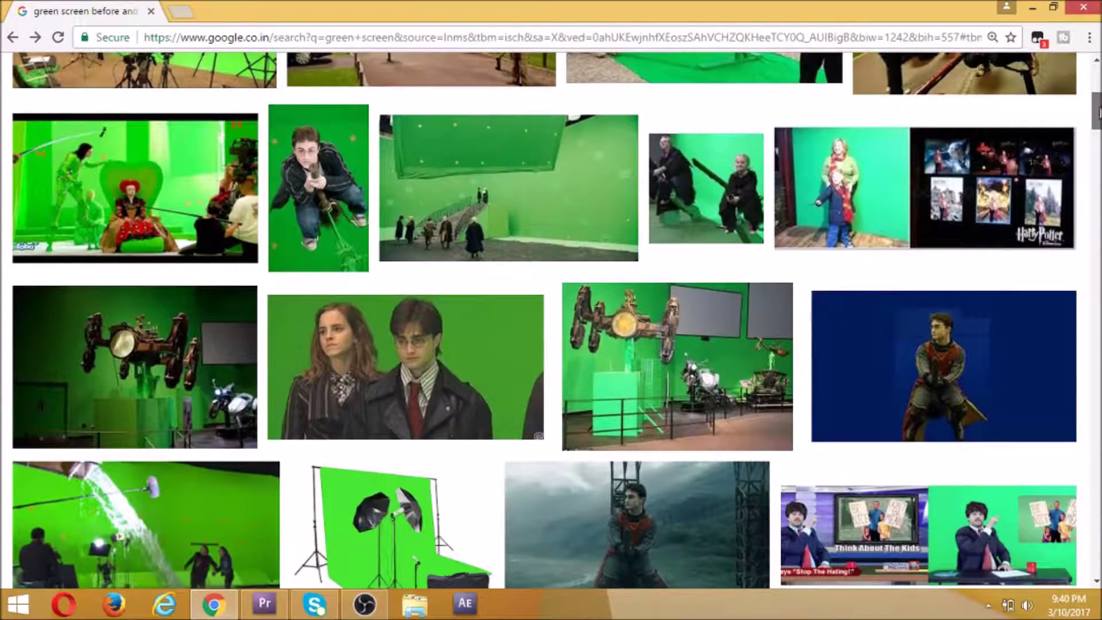
left_click_drag(1098, 112, 1097, 155)
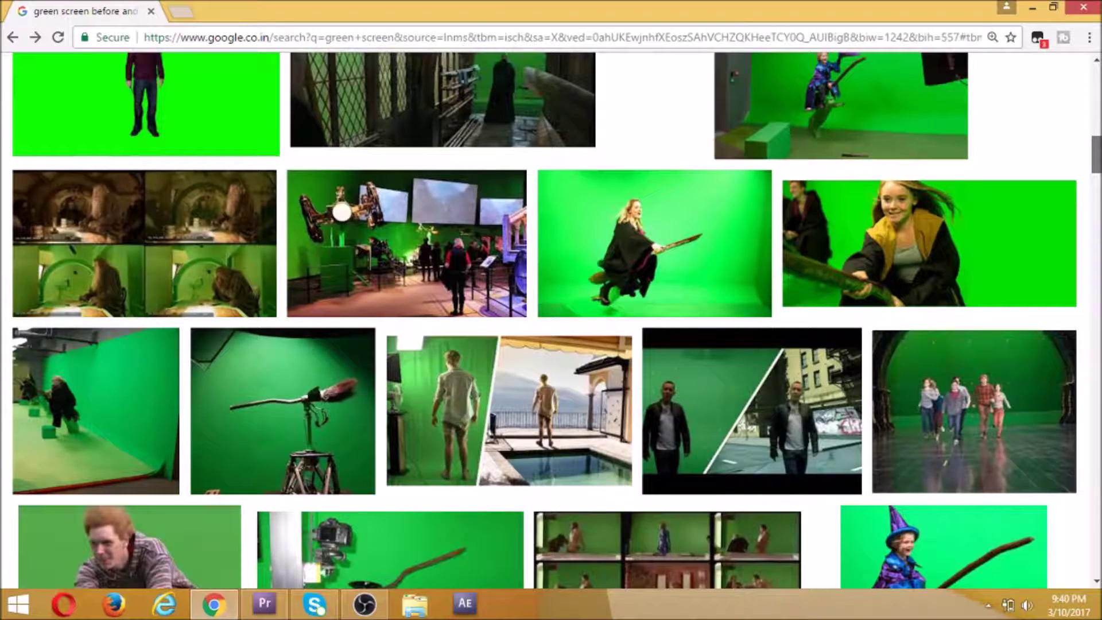
left_click_drag(1097, 155, 1096, 100)
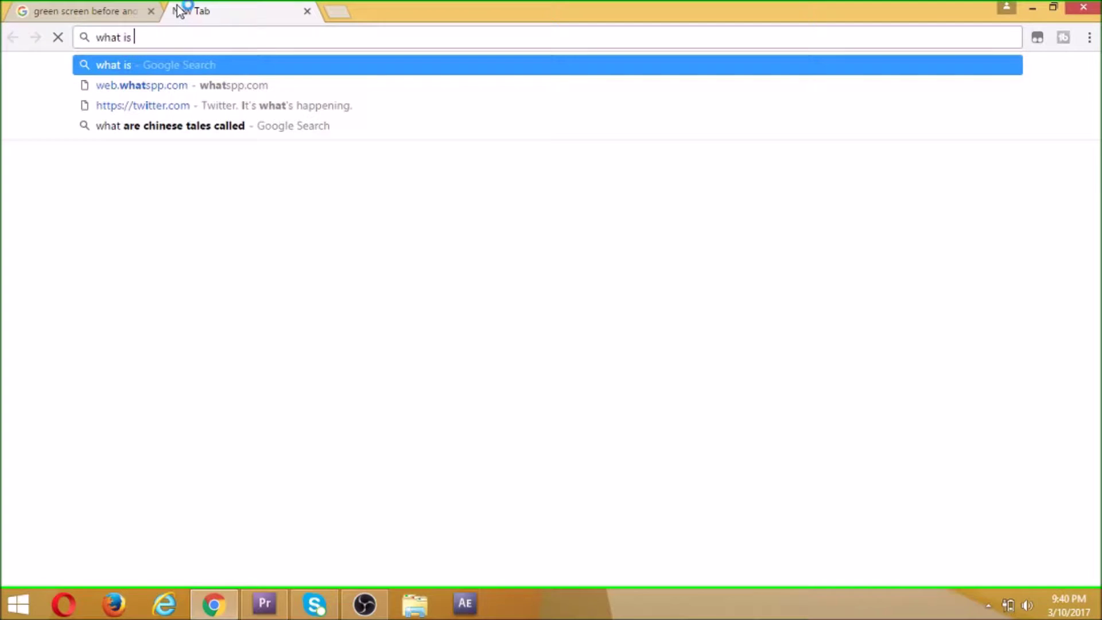
type("green")
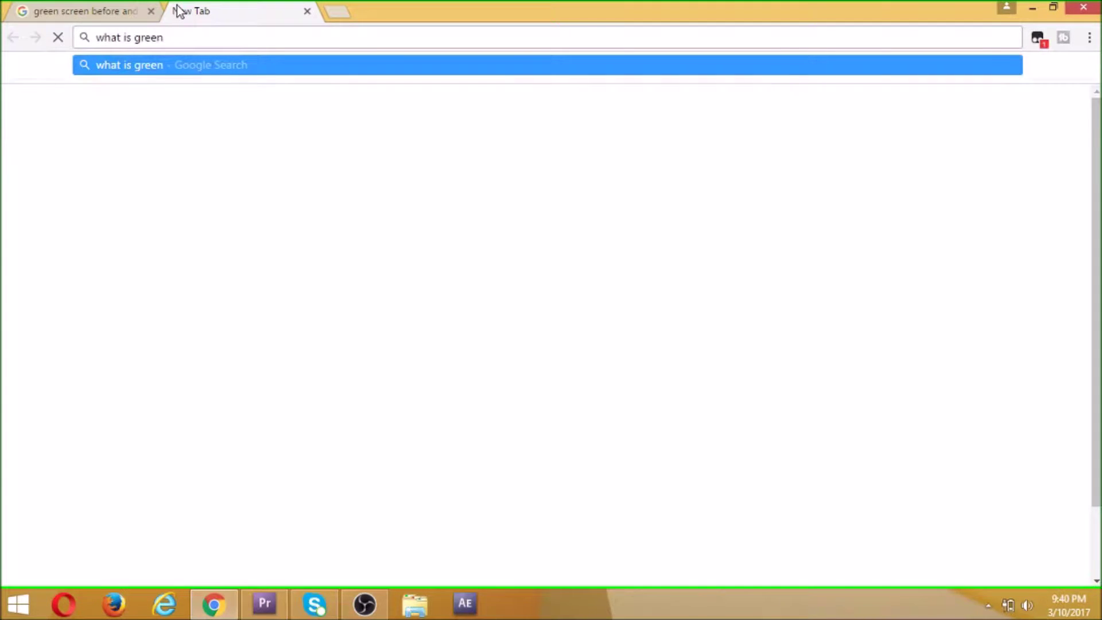
Step: Search Google for 'what is green screen' and highlight the definition text
key("Down")
key("Return")
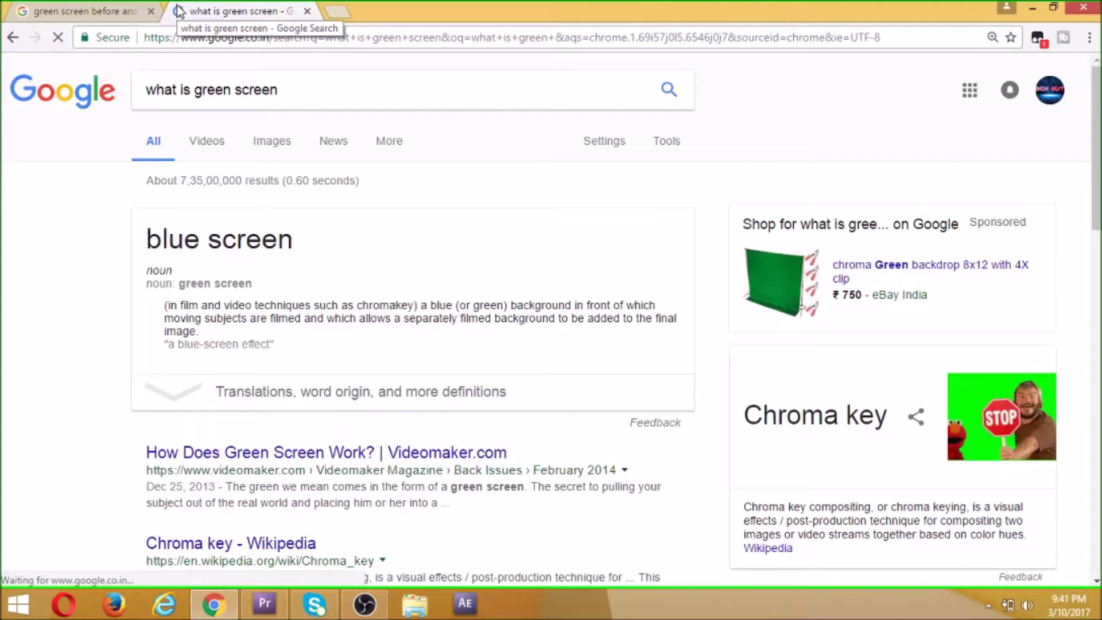
left_click_drag(168, 305, 404, 307)
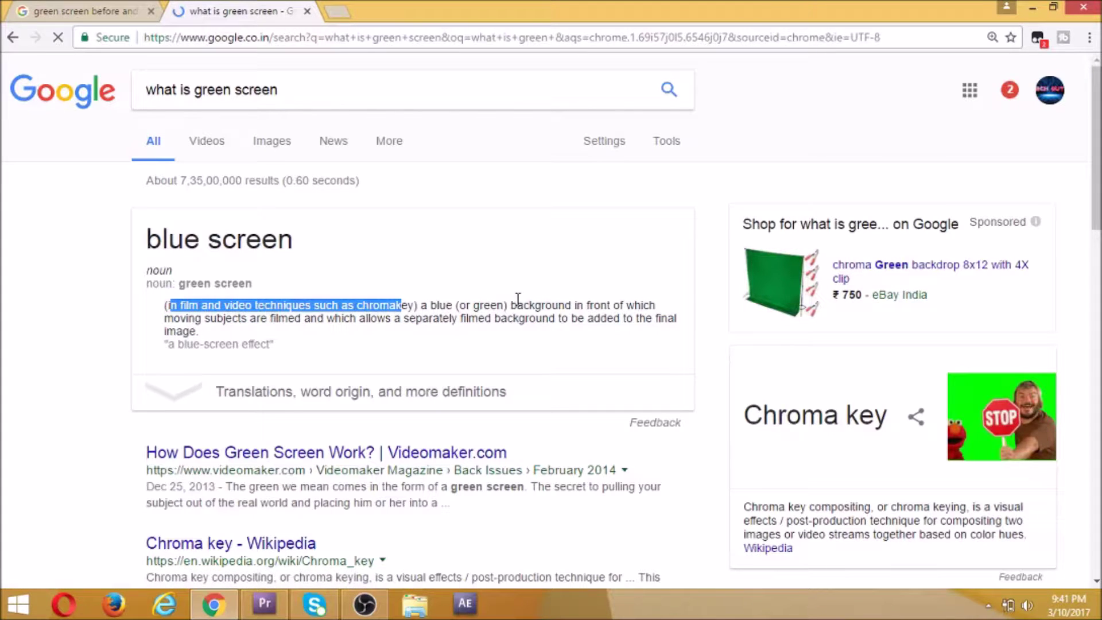
left_click_drag(570, 303, 583, 352)
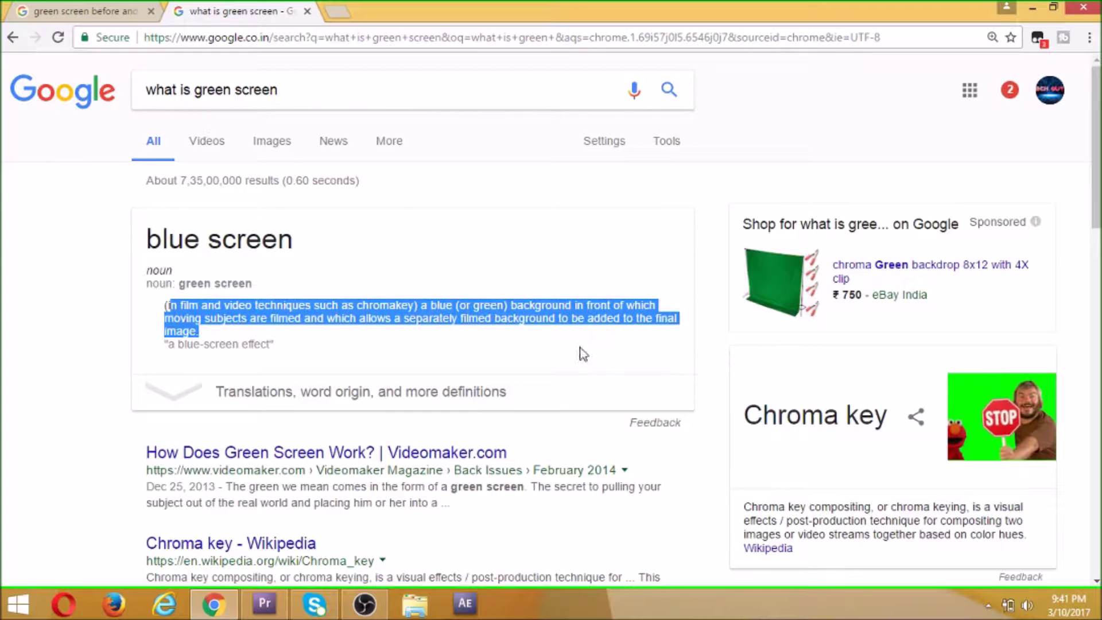
left_click(580, 351)
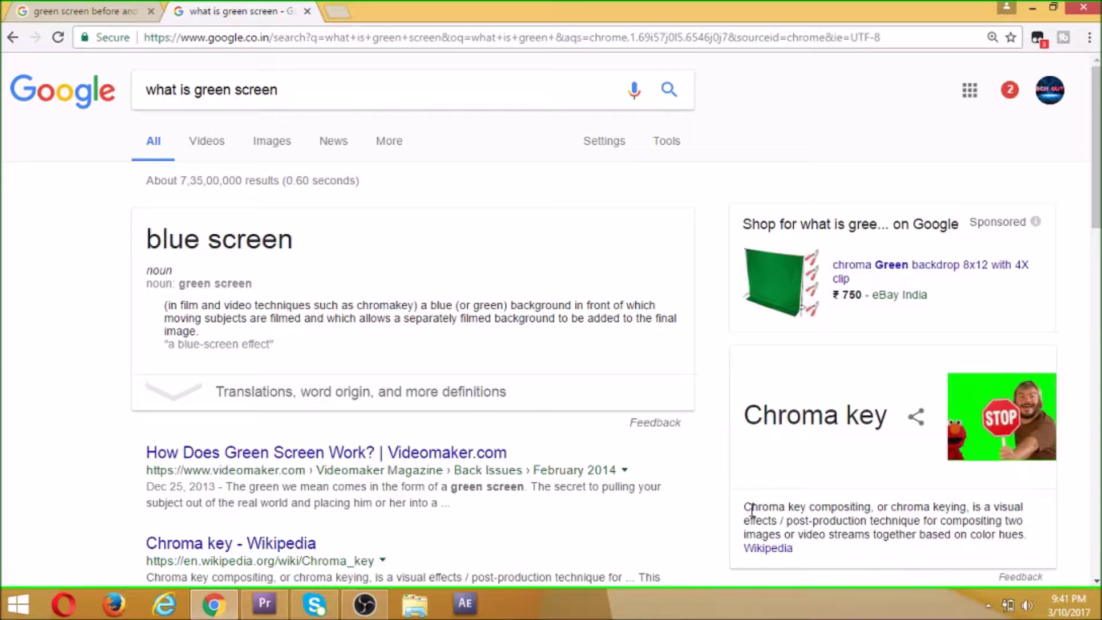
Step: Read the Chroma key description, dismiss the Facebook notification, and return to the image results
left_click_drag(1097, 143, 1096, 202)
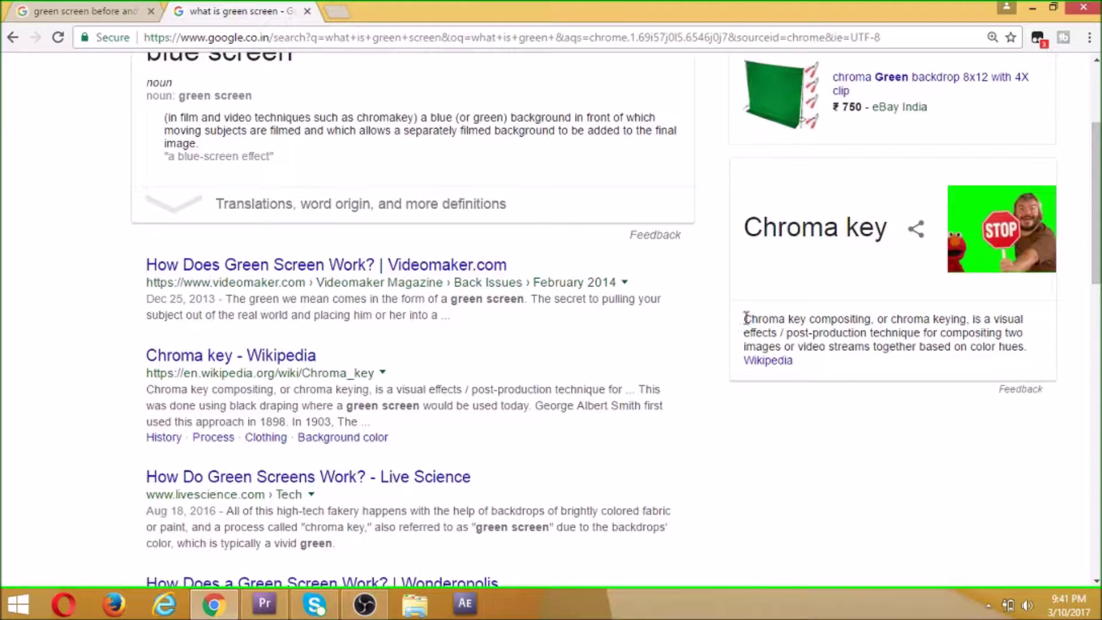
left_click_drag(749, 319, 977, 336)
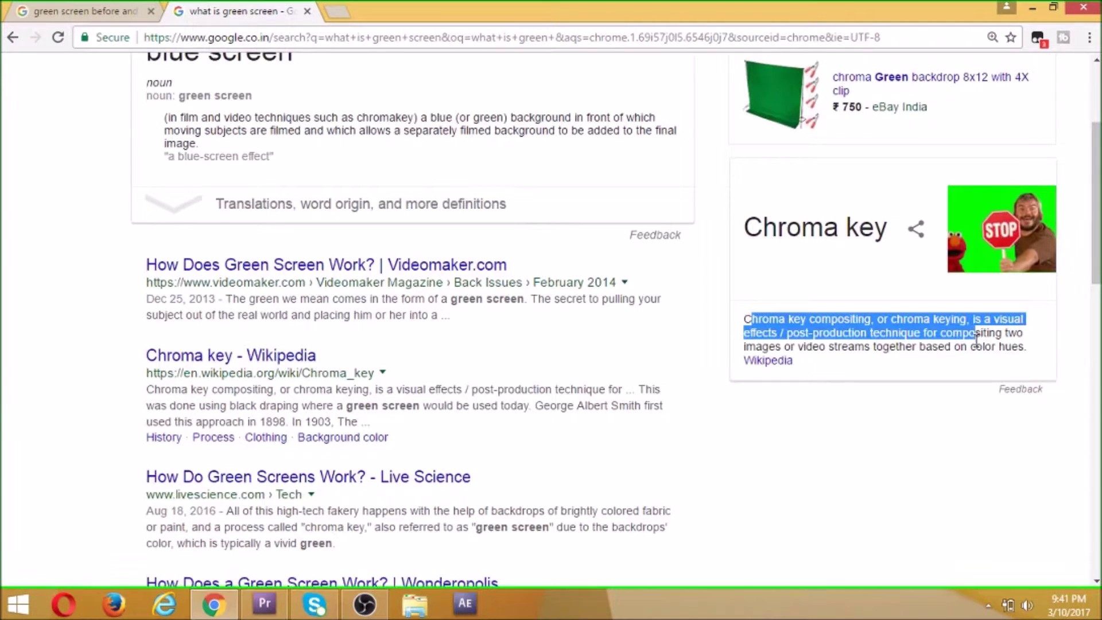
left_click(936, 365)
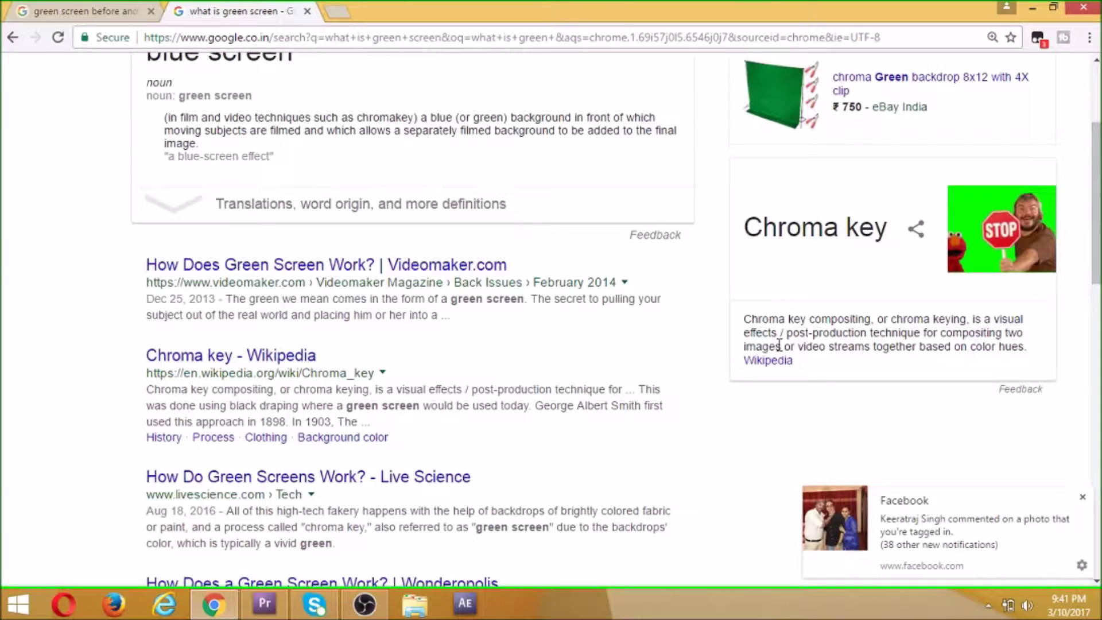
left_click(1083, 497)
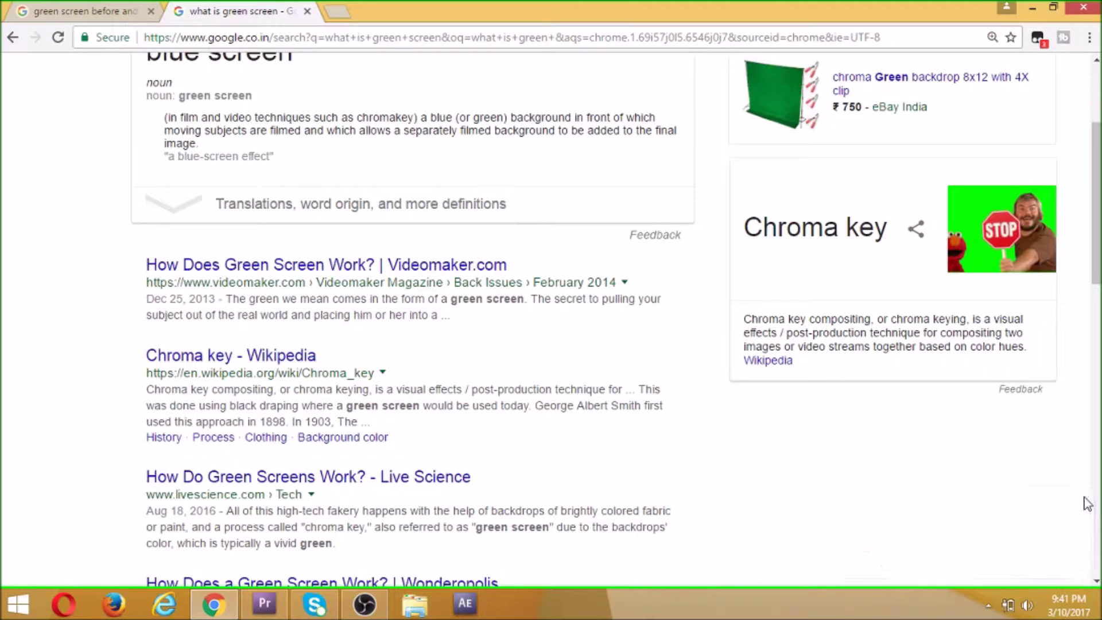
left_click_drag(1027, 346, 745, 322)
left_click(683, 322)
left_click(106, 8)
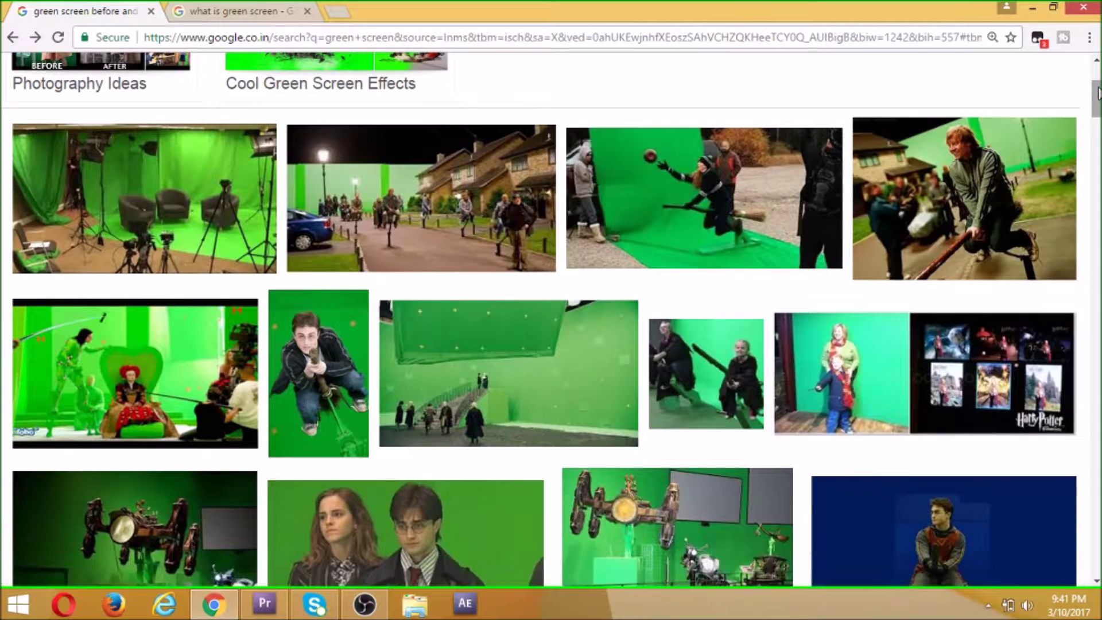
scroll(1097, 86, "up", 4)
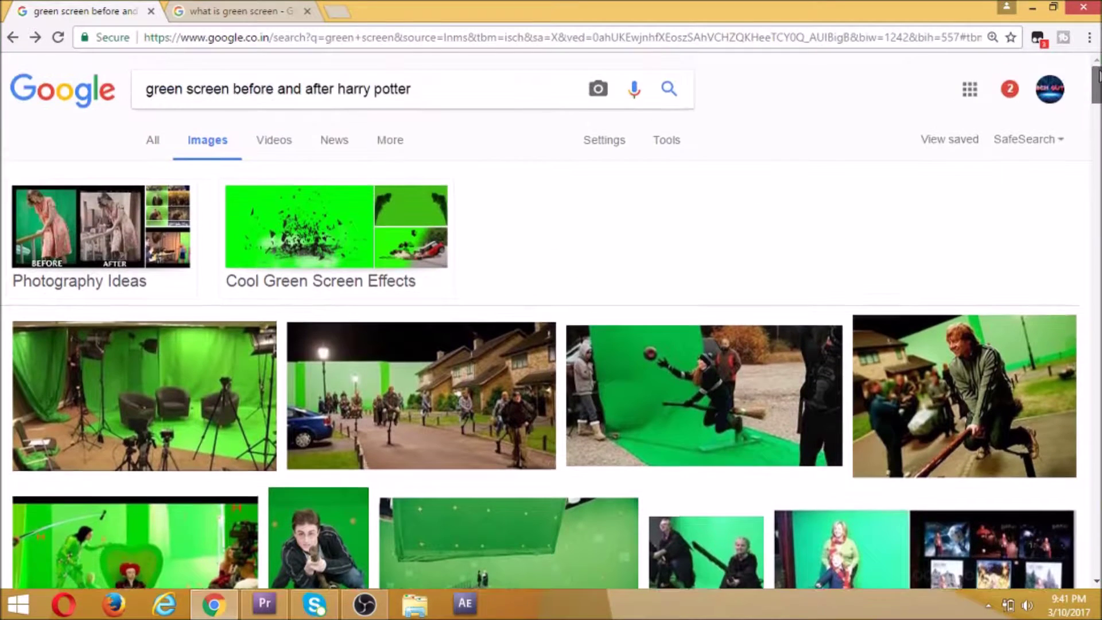
Step: Open the recent Effect project in Premiere Pro and delete the Android robot clip
left_click(277, 594)
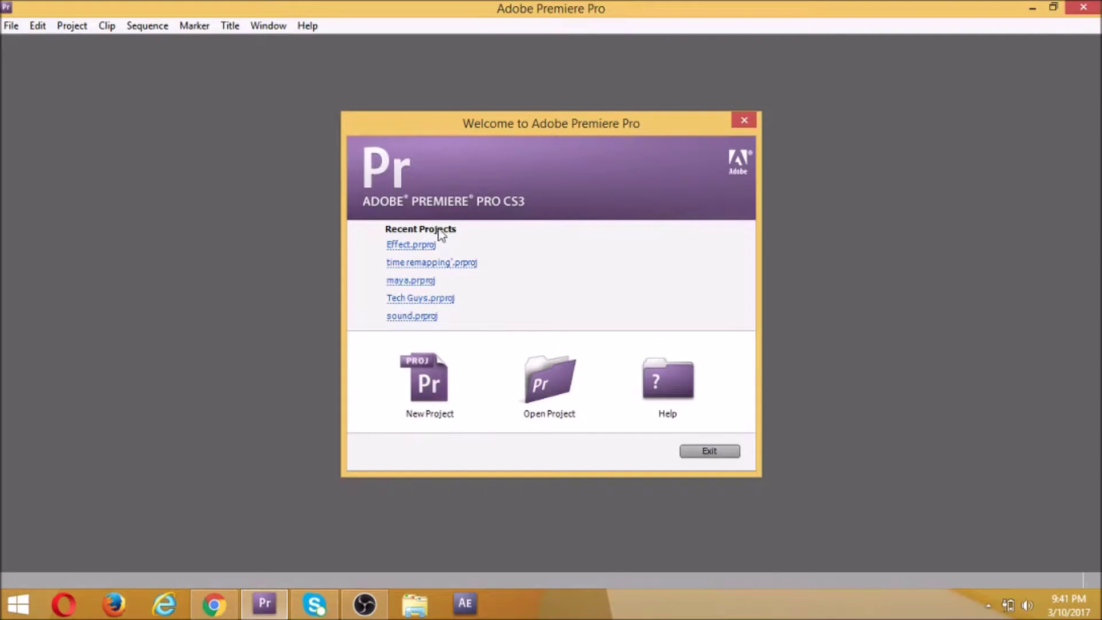
left_click(432, 247)
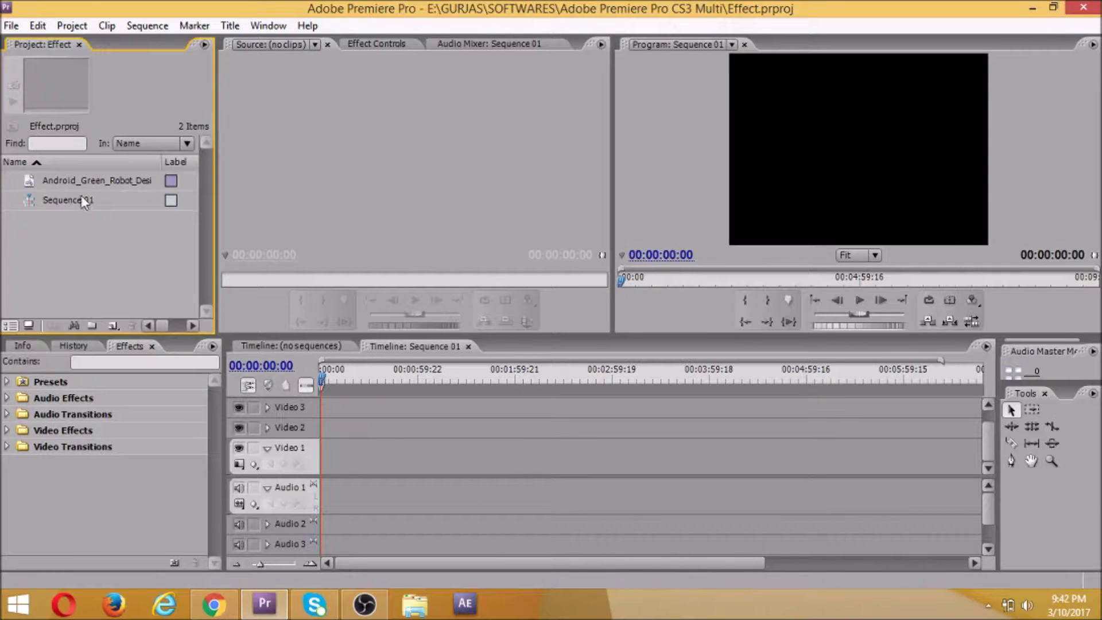
left_click(97, 180)
key("Delete")
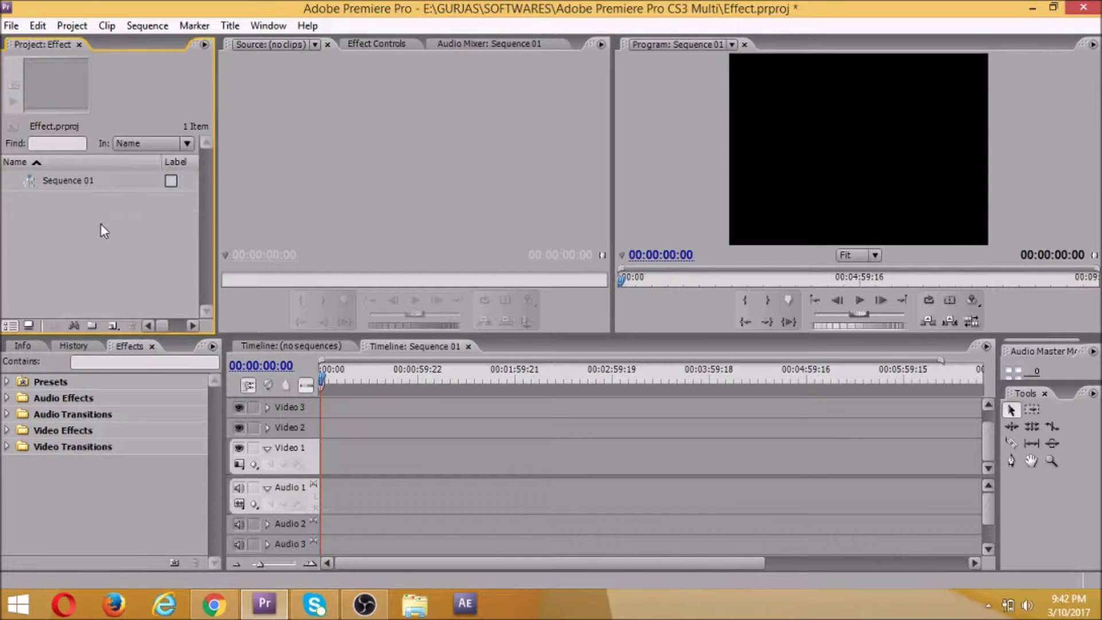
Step: Import the Free Green Screen Stock Footage file from the Downloads folder
double_click(101, 225)
type("a")
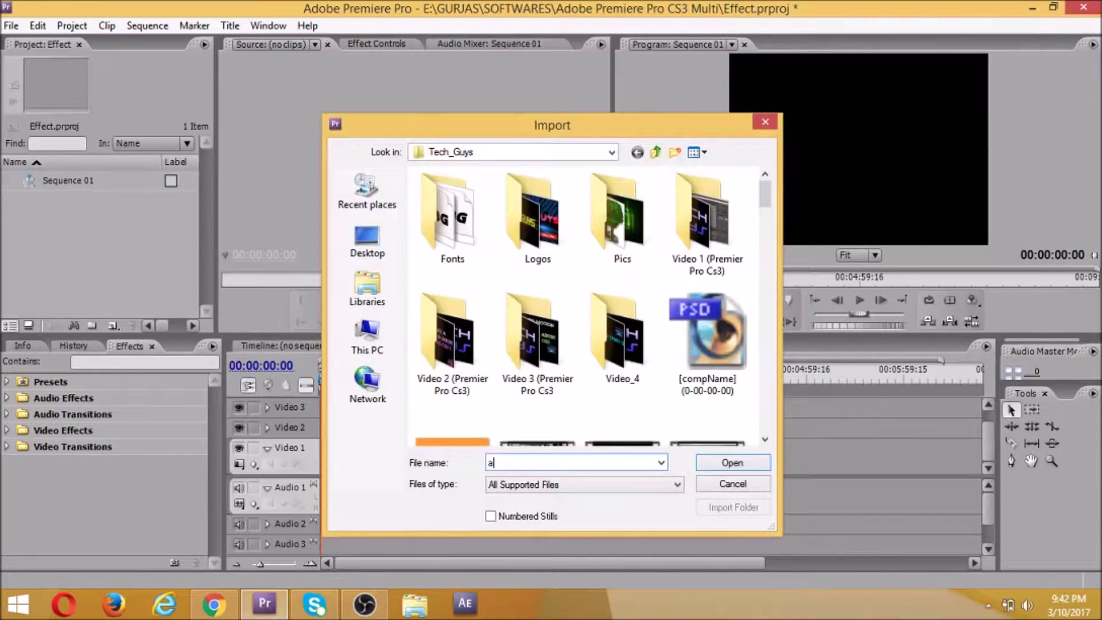
type("f")
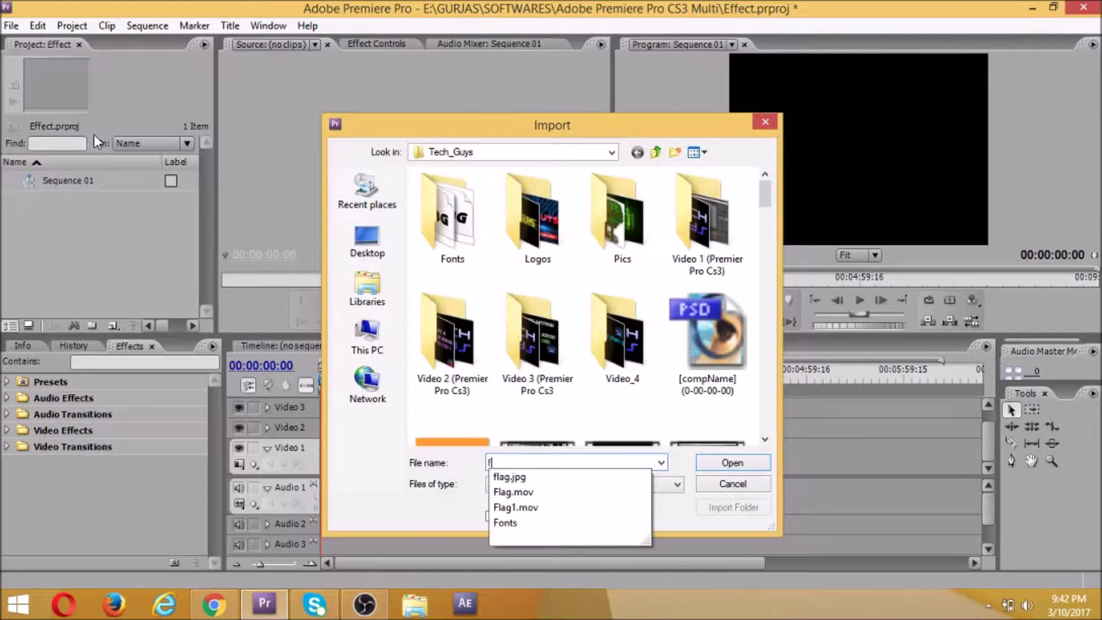
key("BackSpace")
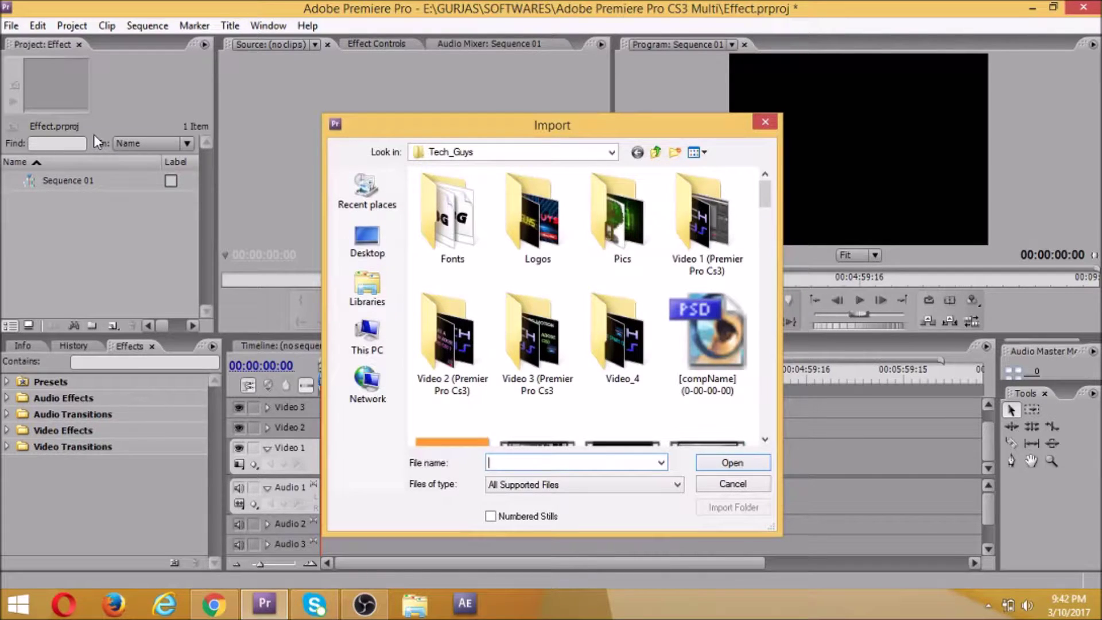
left_click_drag(773, 209, 780, 290)
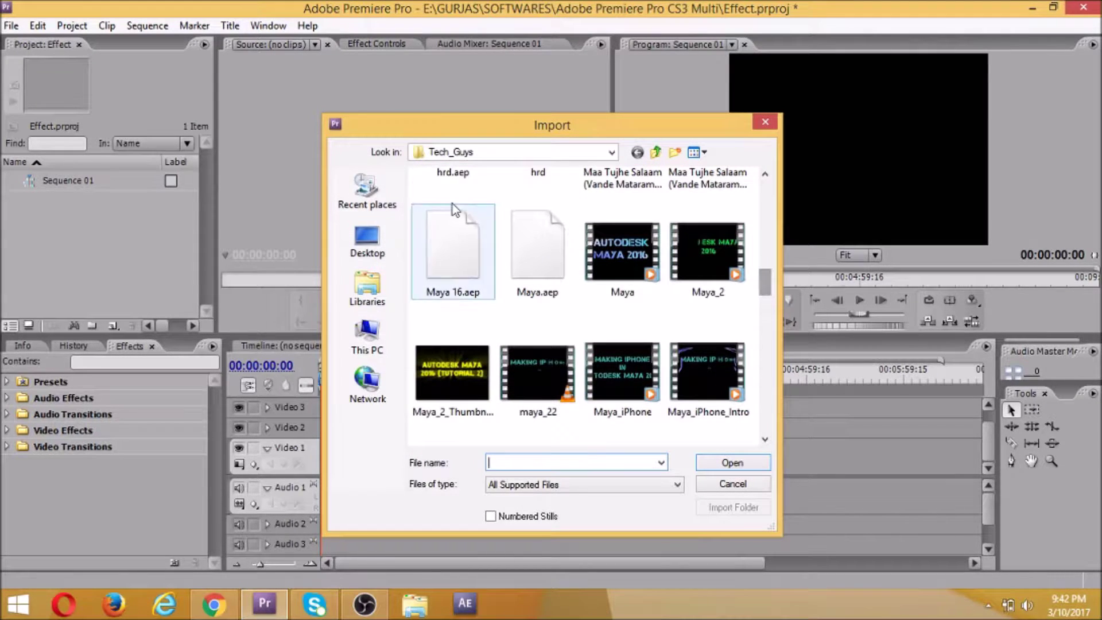
left_click(485, 152)
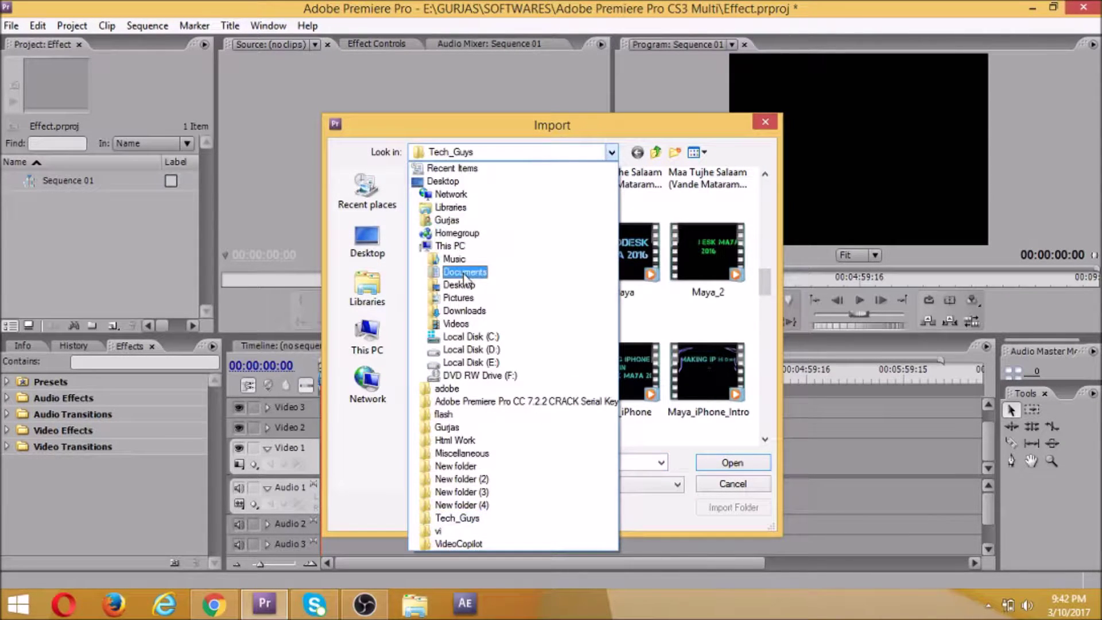
left_click(464, 310)
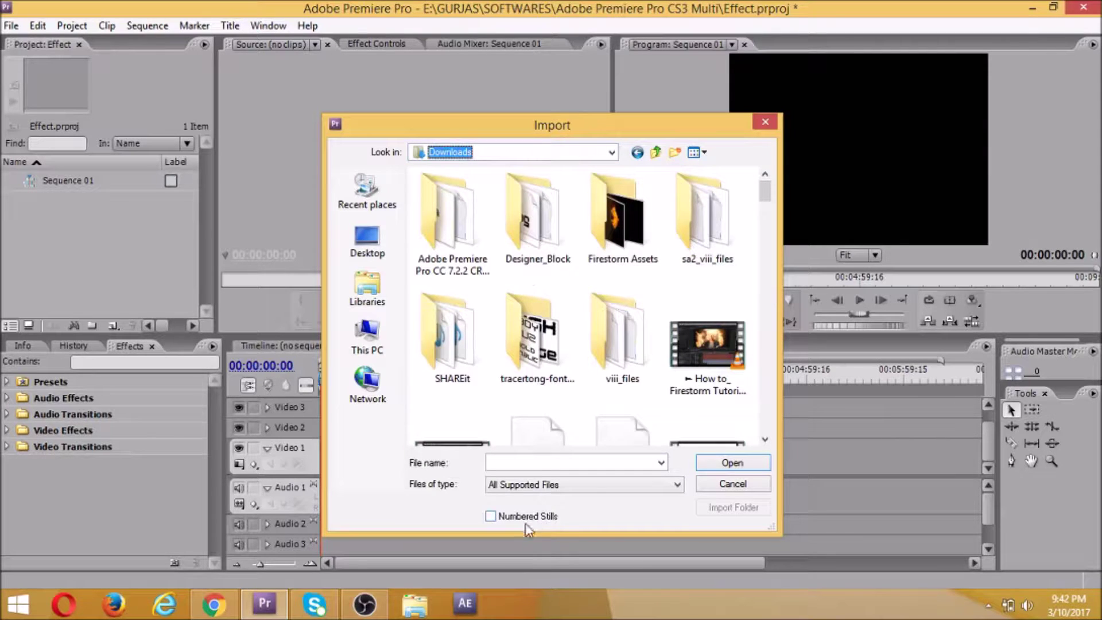
left_click(538, 463)
type("f")
key("Down")
key("Down")
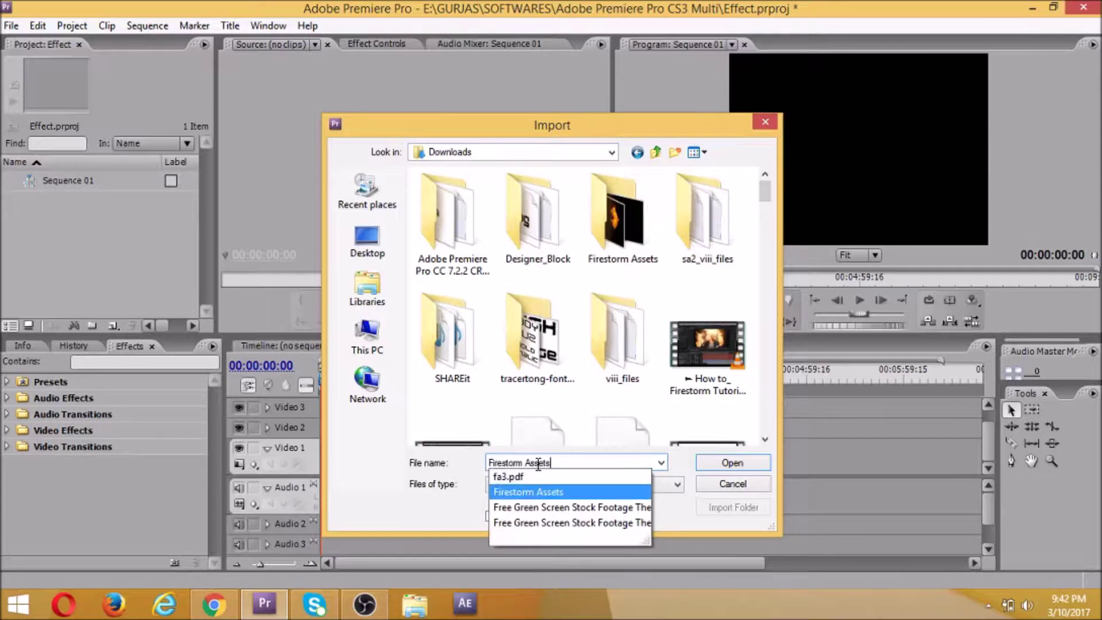
key("Down")
key("Return")
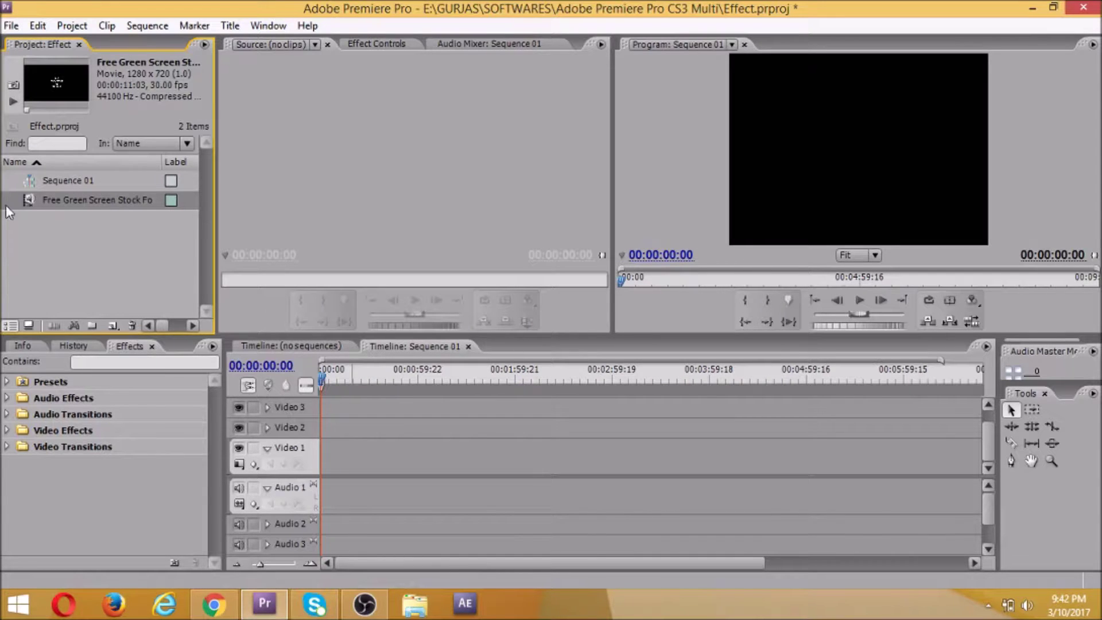
Step: Trim the Hulk clip from In 00:00:02:25 to Out 00:00:09:07 and place it on Video 2
double_click(21, 200)
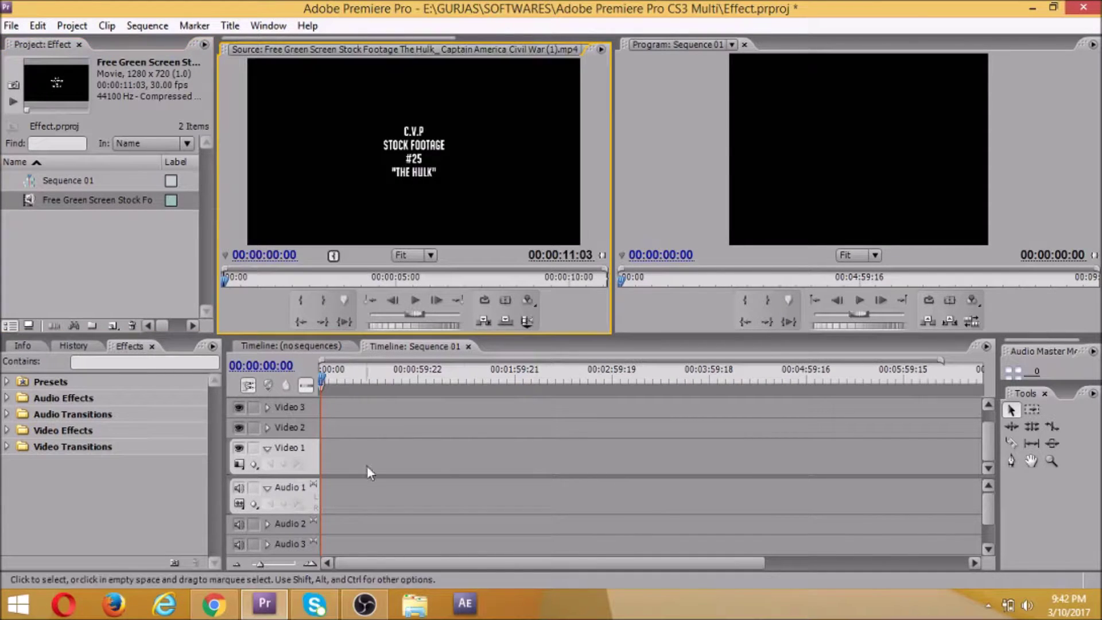
left_click(320, 281)
left_click(308, 294)
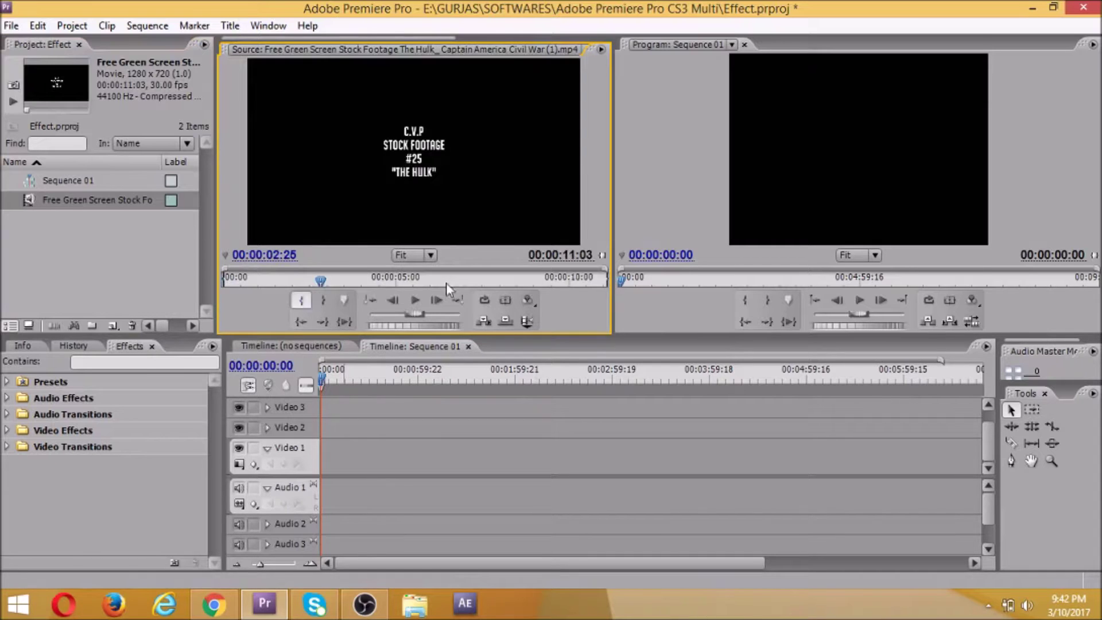
left_click(497, 280)
left_click(541, 281)
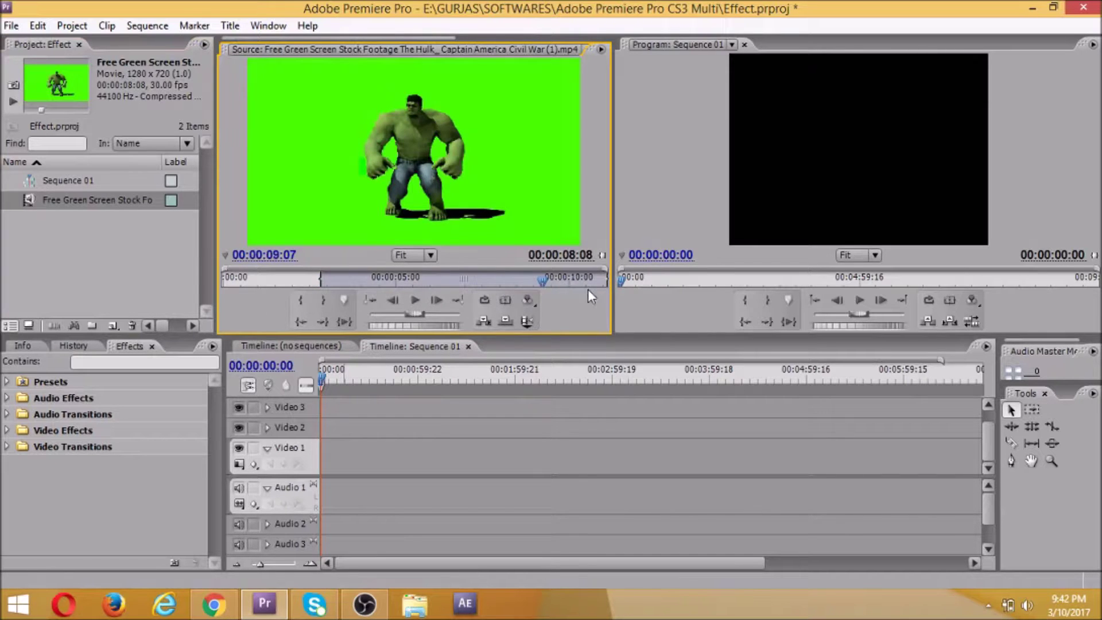
left_click(325, 300)
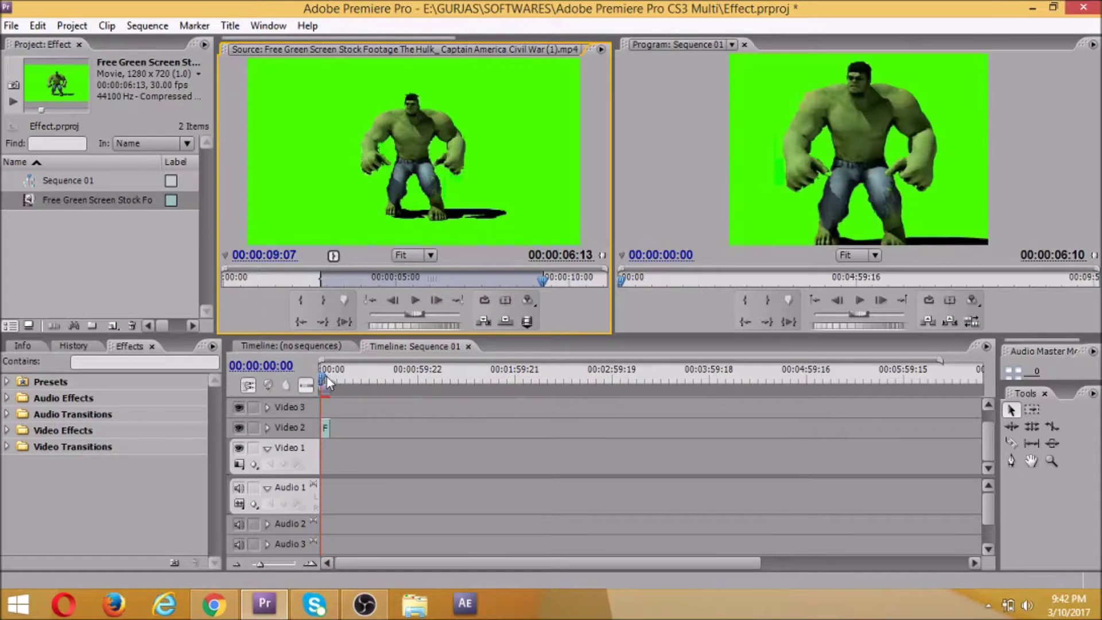
right_click(325, 424)
Step: Launch the Windows Magnifier from the Start screen
key("super")
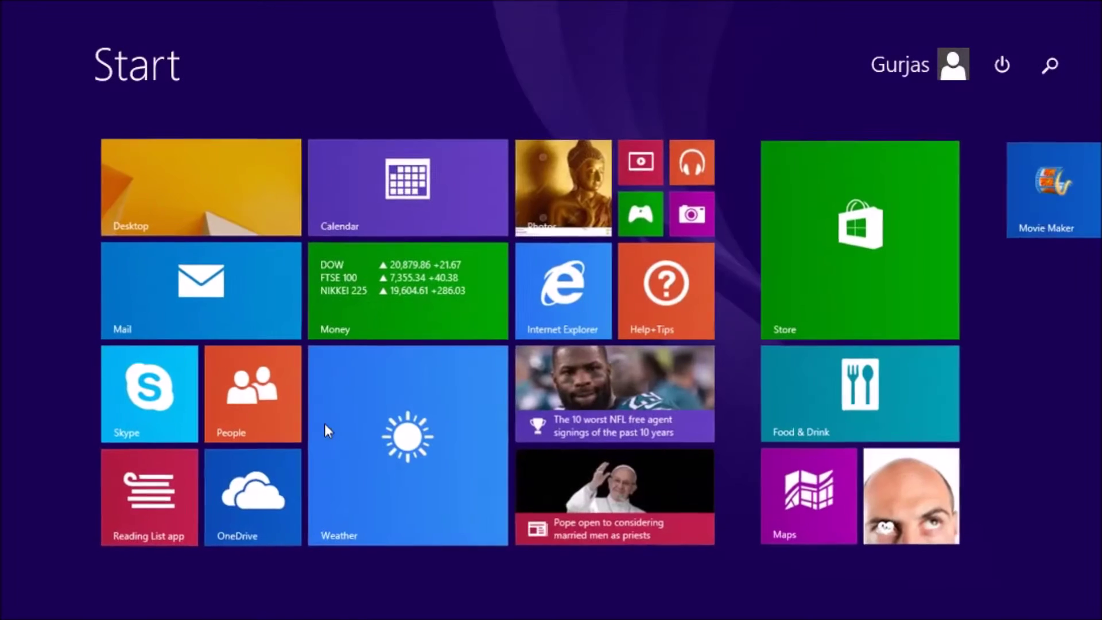
type("magnif")
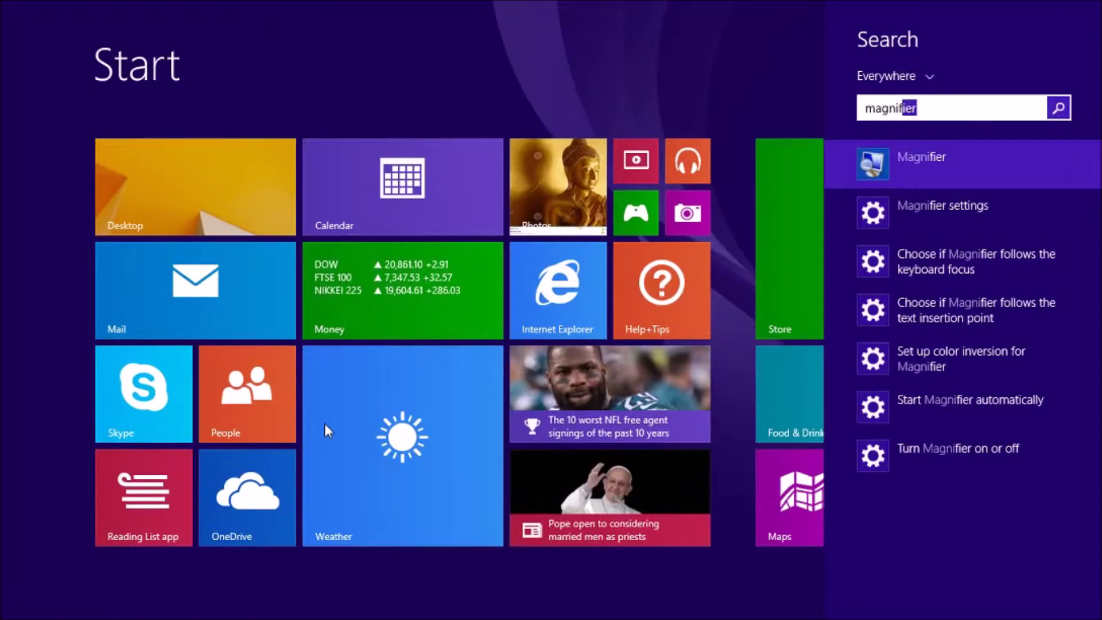
key("Return")
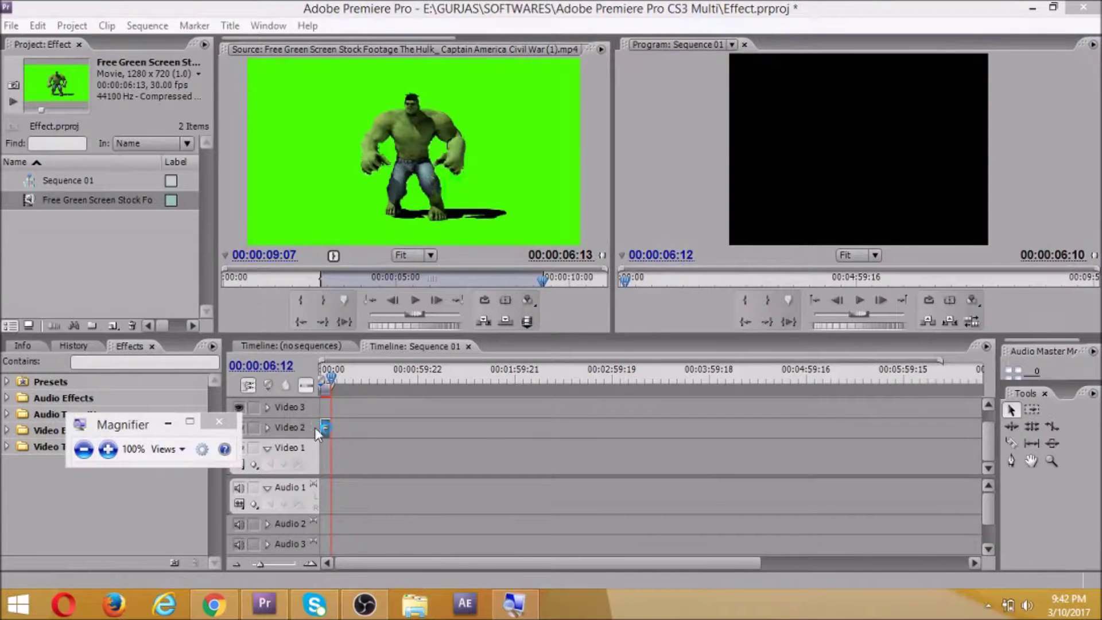
Step: Apply Scale to Frame Size to the Hulk clip on Video 2
left_click(320, 429)
right_click(325, 428)
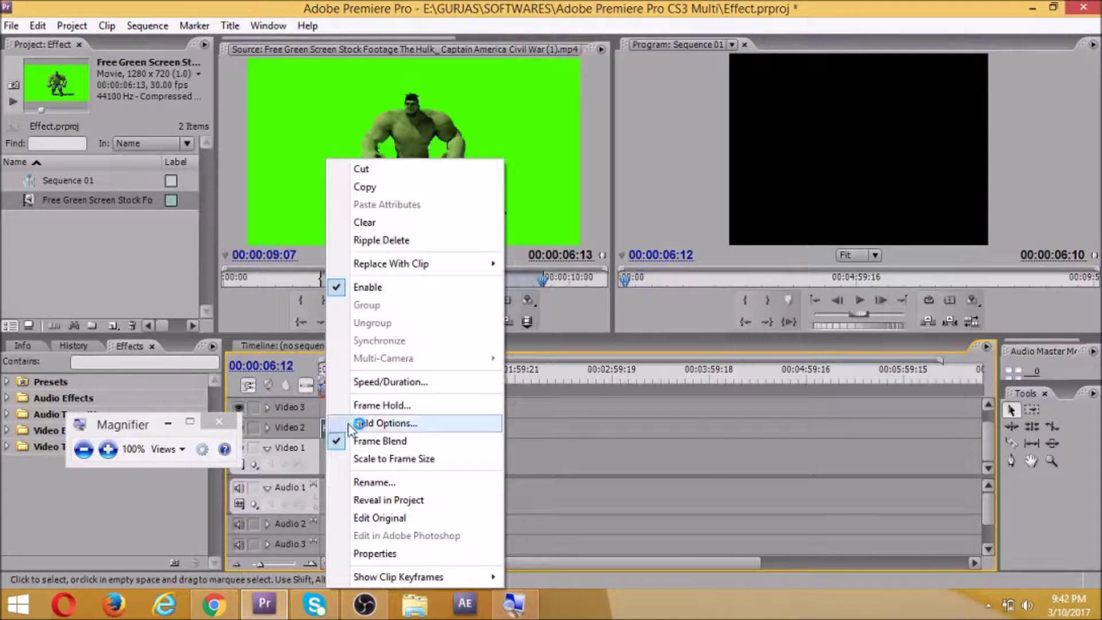
left_click(367, 459)
left_click(330, 382)
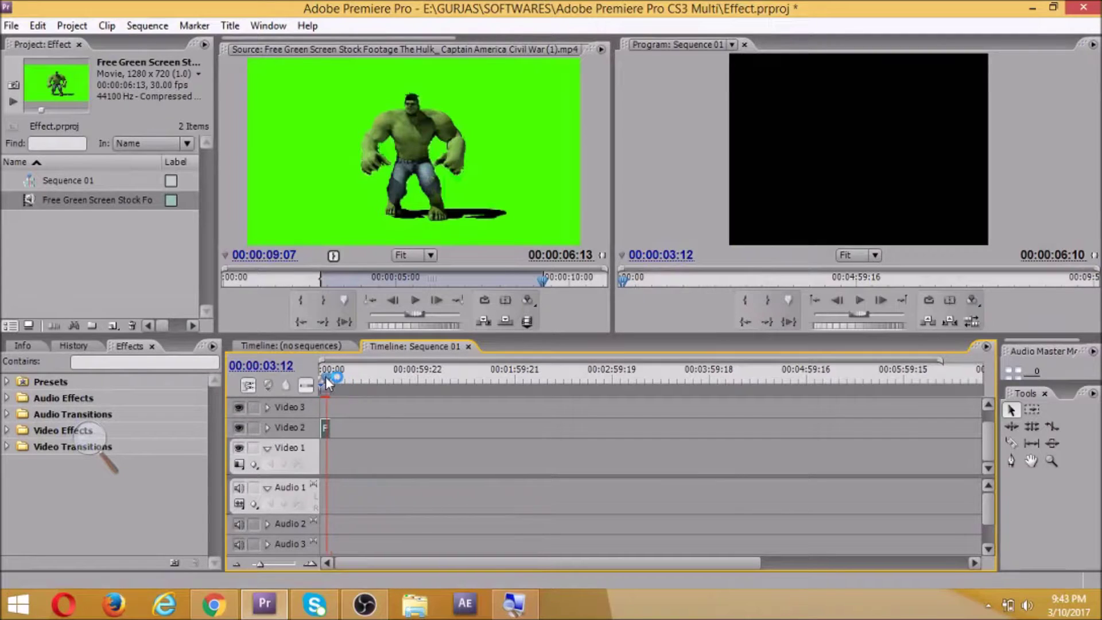
Step: Magnify the screen to 200% and find the Chroma Key effect by searching 'chroma key'
left_click(91, 439)
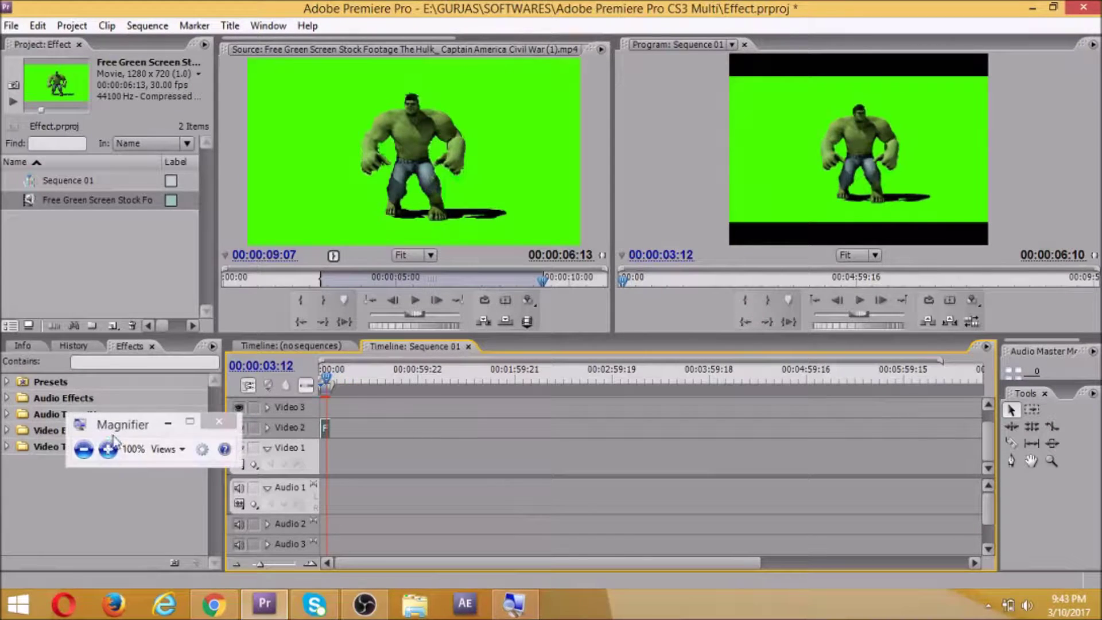
left_click(108, 449)
left_click(140, 362)
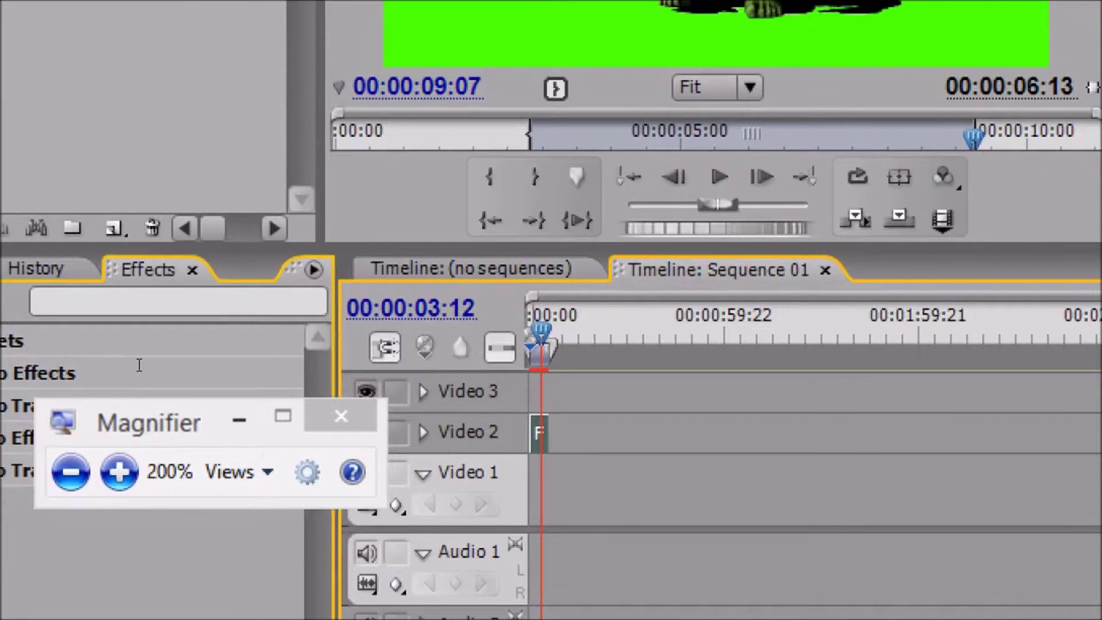
type("chroma ")
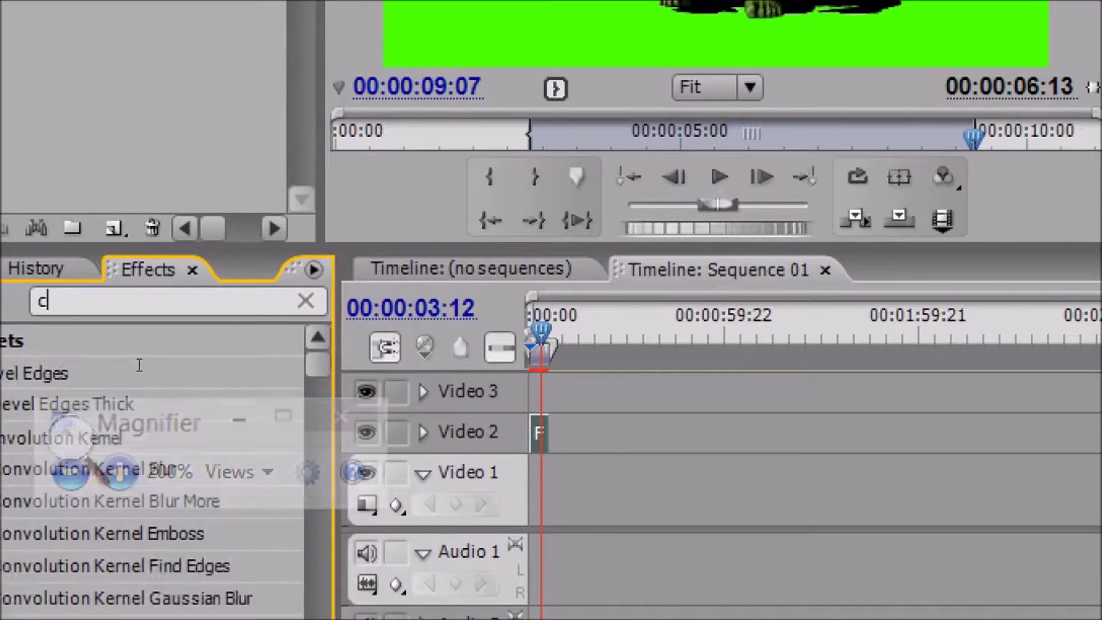
type("key")
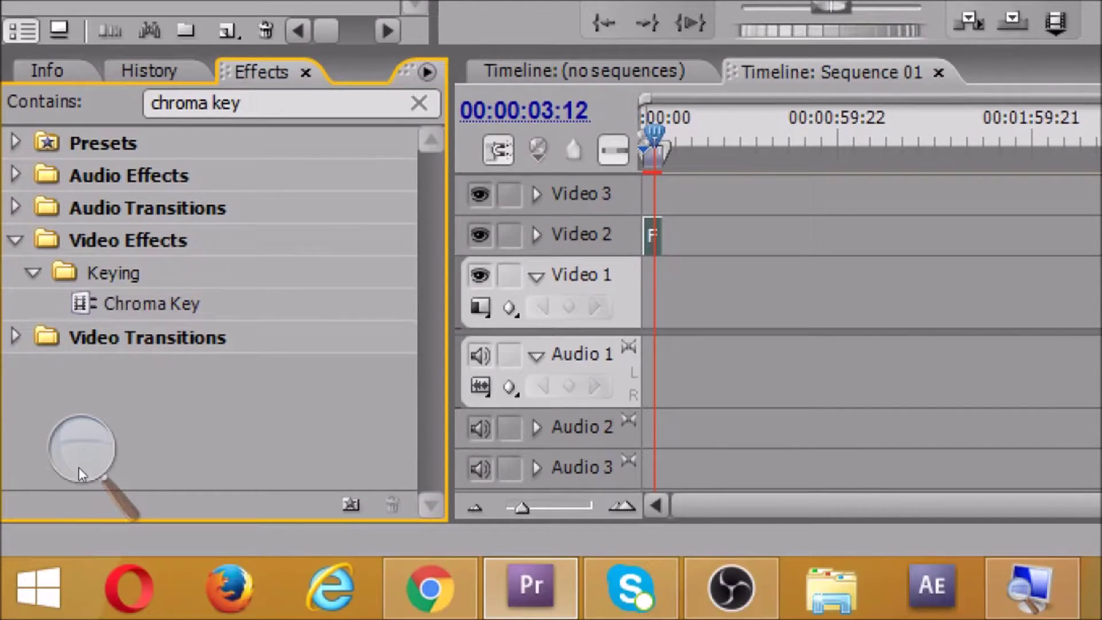
left_click(152, 303)
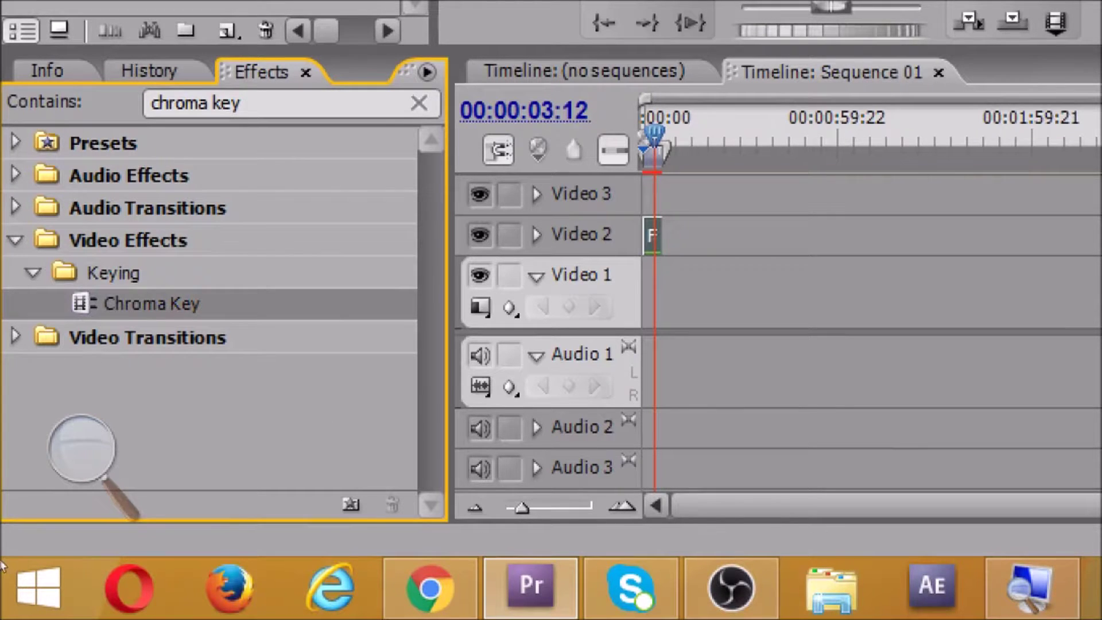
Step: Return magnification to 100% and go to the Window menu for Effect Controls
left_click(80, 445)
left_click(69, 467)
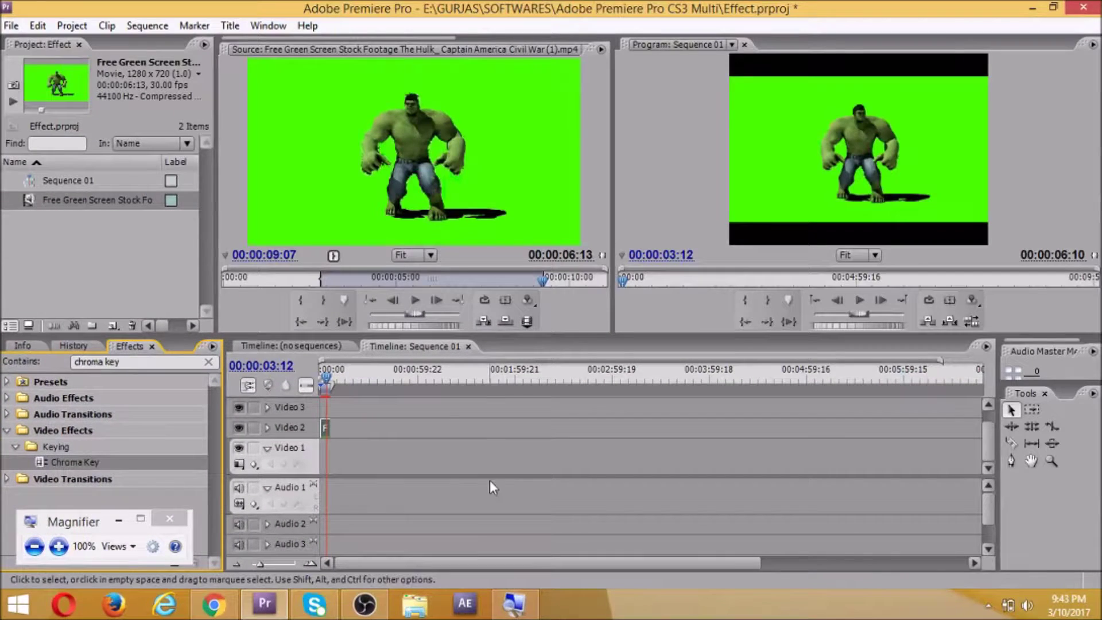
left_click(556, 501)
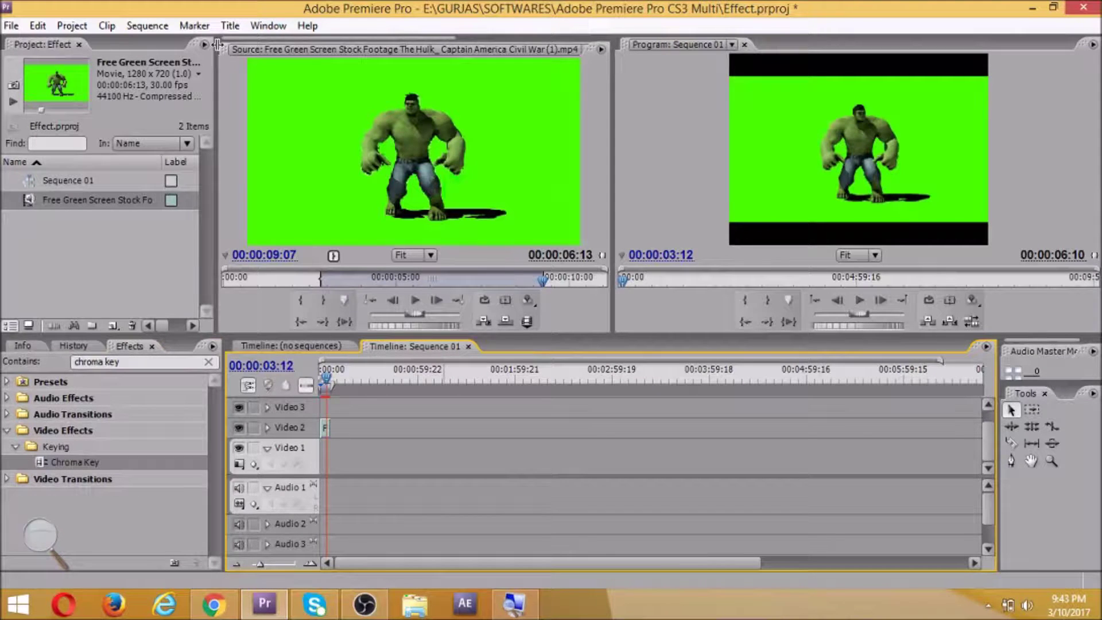
left_click(273, 27)
Step: Key out the Hulk clip's green with Chroma Key: Similarity 40%, Blend 54%, Threshold 98%
left_click(387, 118)
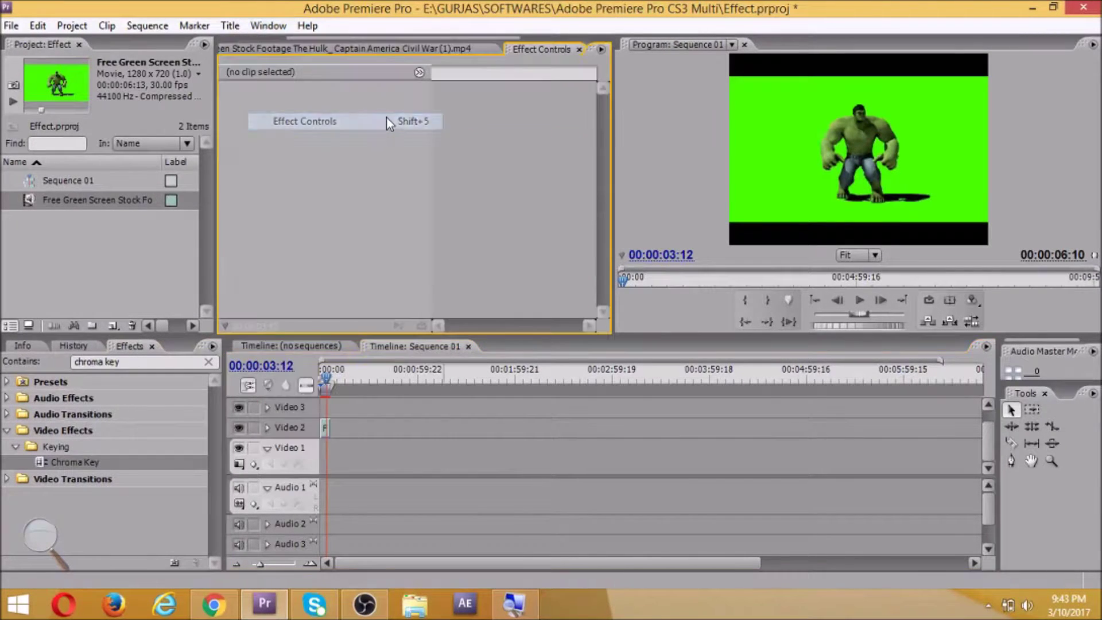
left_click(326, 427)
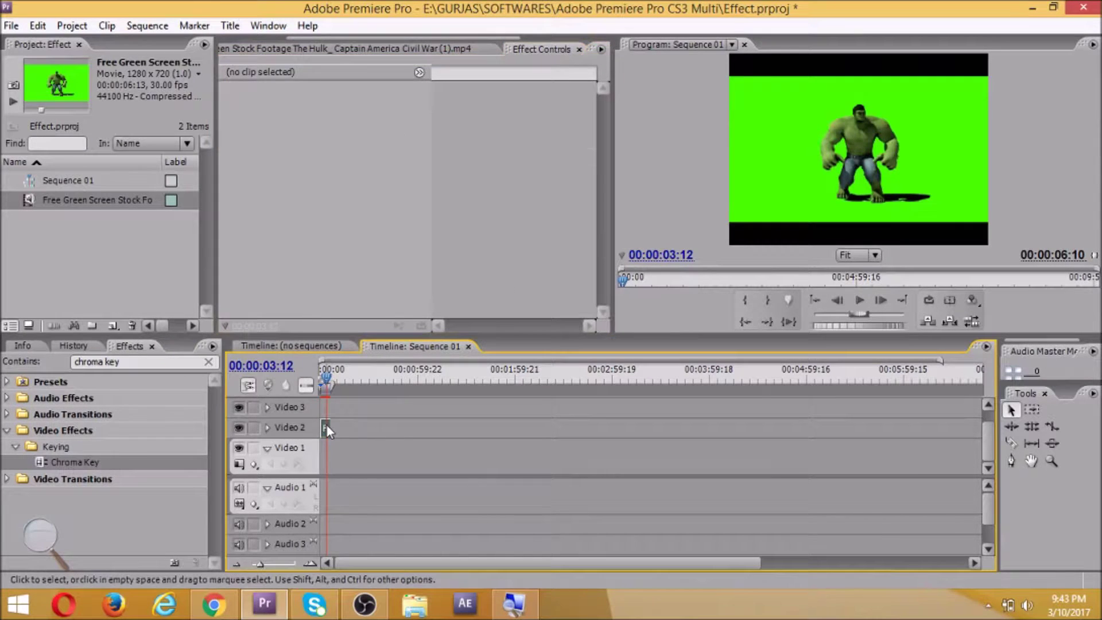
left_click(226, 157)
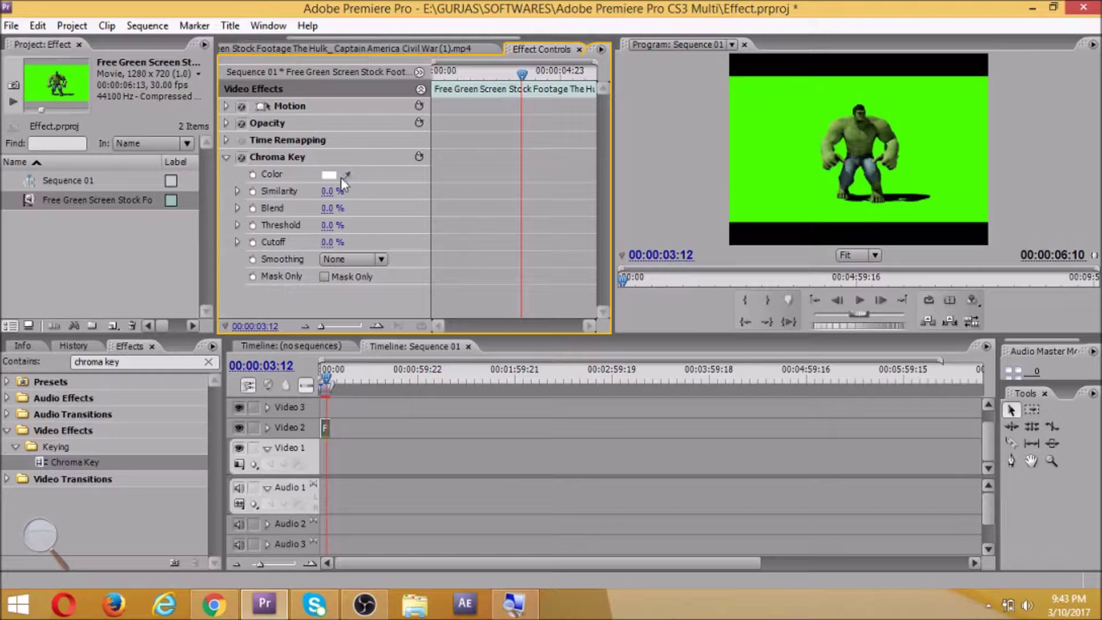
left_click(801, 154)
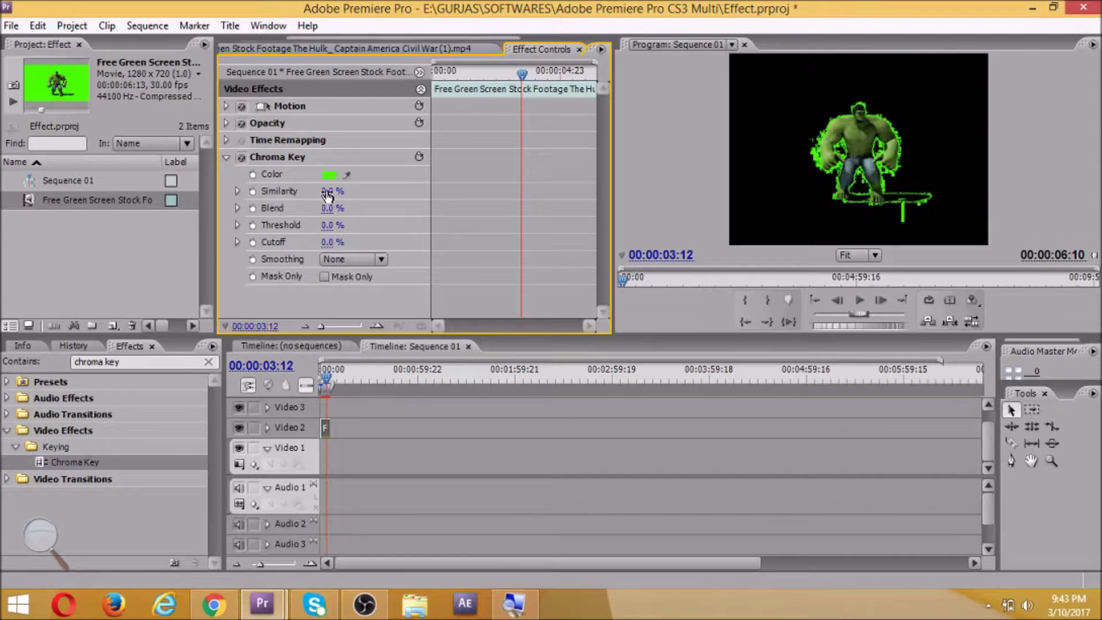
mouse_move(328, 191)
left_mouse_down()
mouse_move(358, 191)
mouse_move(335, 208)
mouse_move(348, 225)
mouse_move(333, 225)
mouse_move(344, 225)
mouse_move(326, 207)
left_mouse_up()
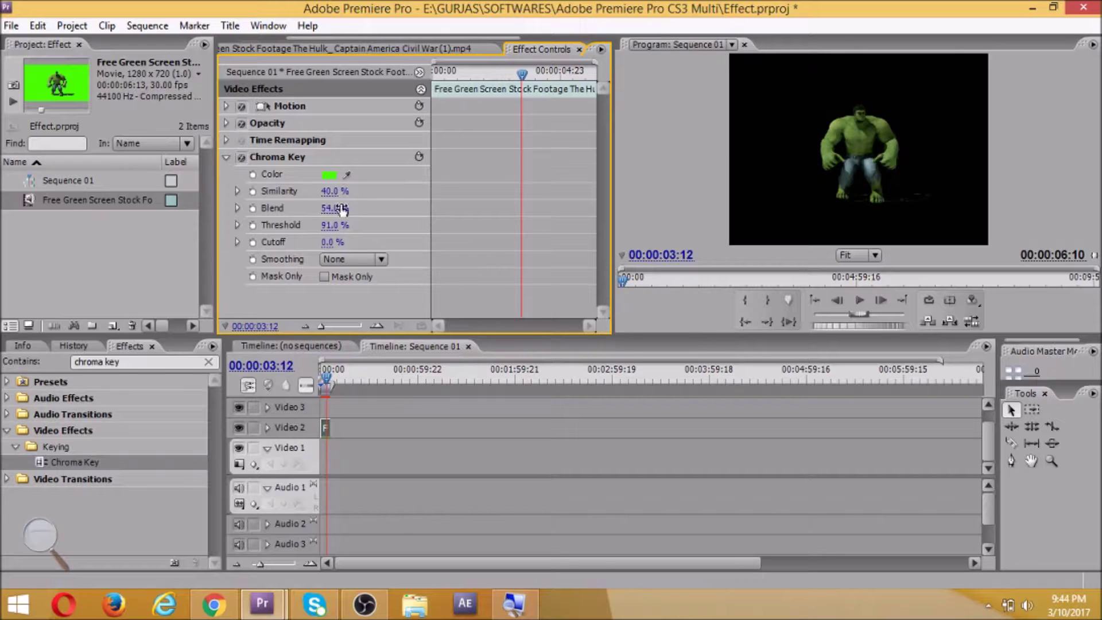
double_click(102, 247)
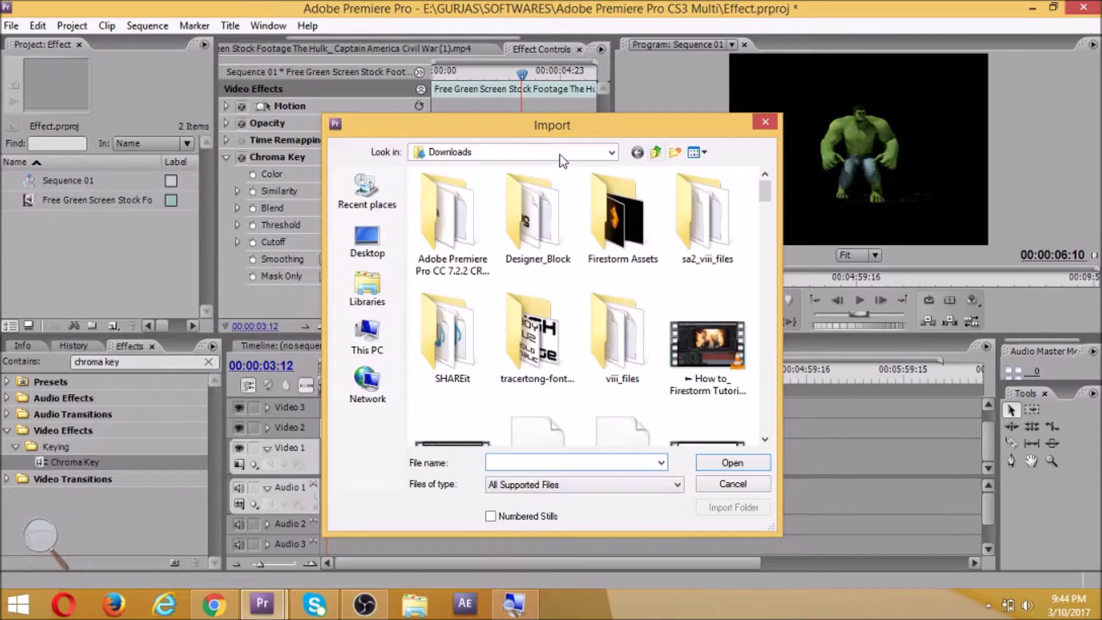
Step: Import Scene 1.avi from the Tech_Guys folder and place it on Video 1 beneath the Hulk
left_click(362, 247)
left_click(492, 152)
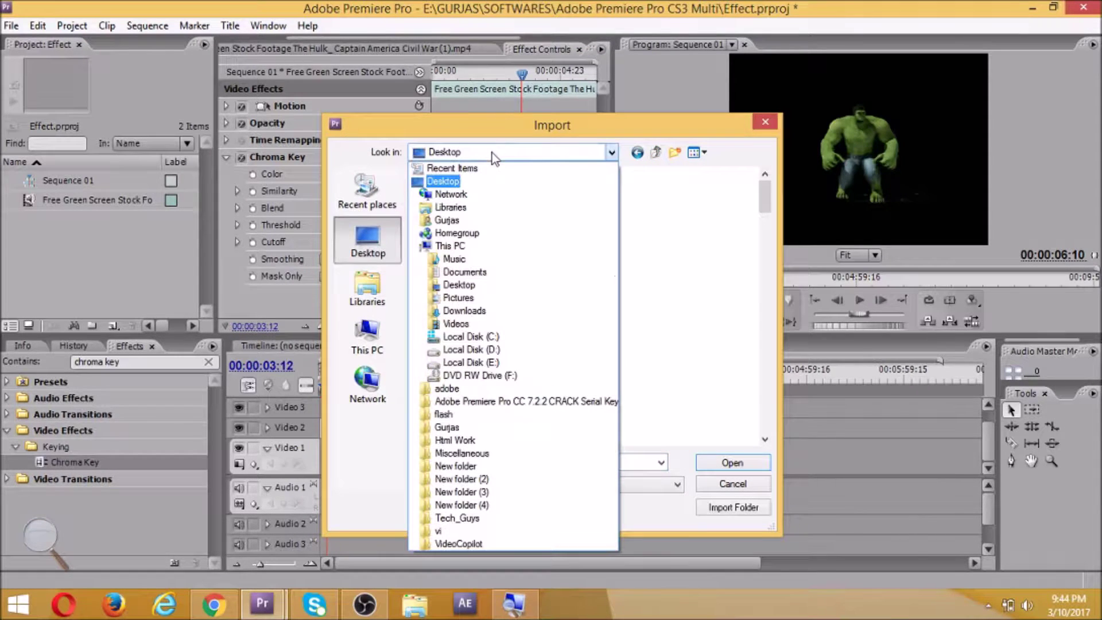
left_click(653, 461)
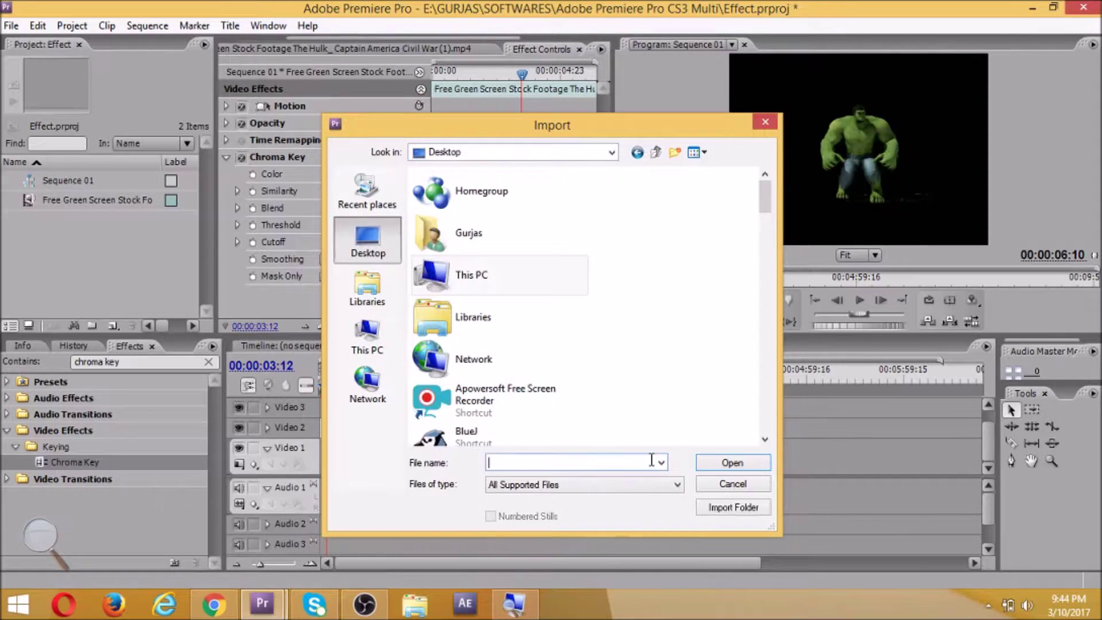
type("t")
left_click(516, 491)
key("Return")
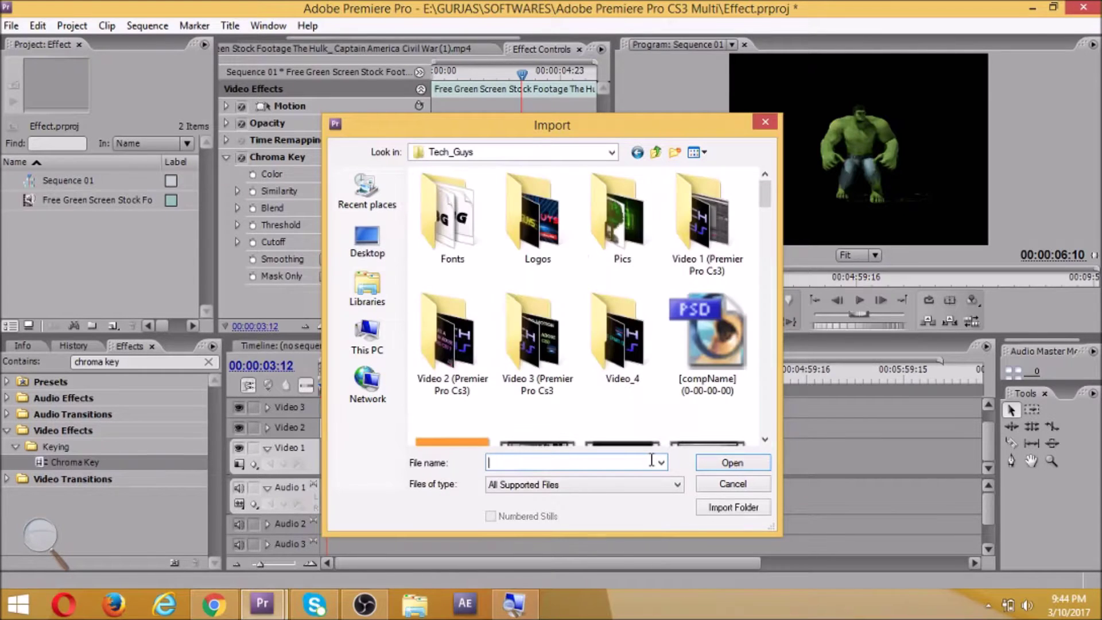
left_click_drag(765, 190, 768, 349)
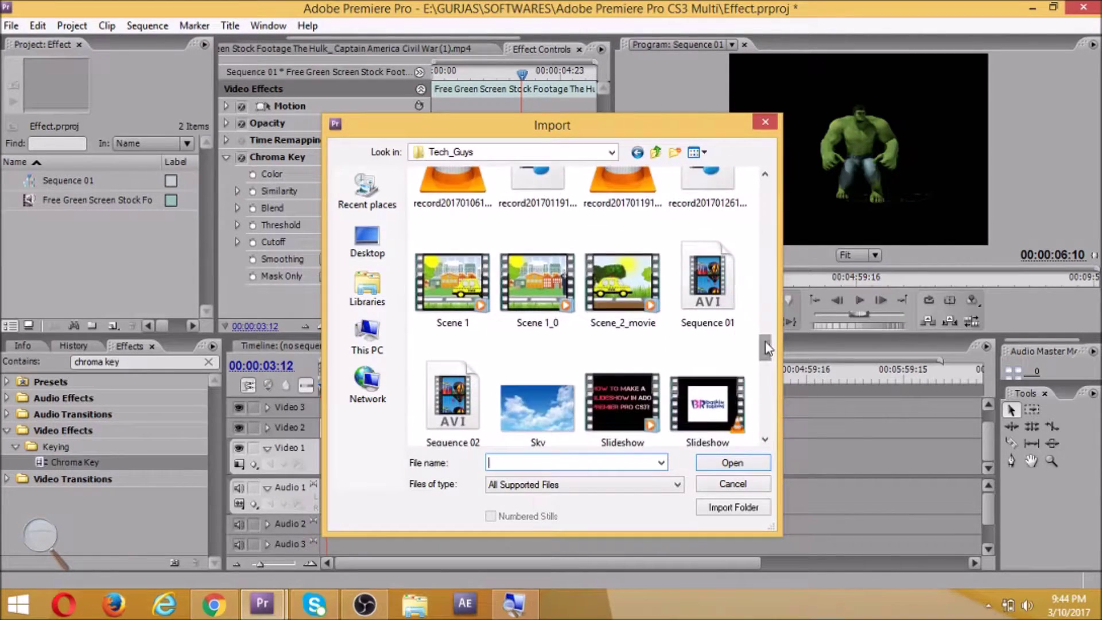
left_click(454, 290)
double_click(451, 289)
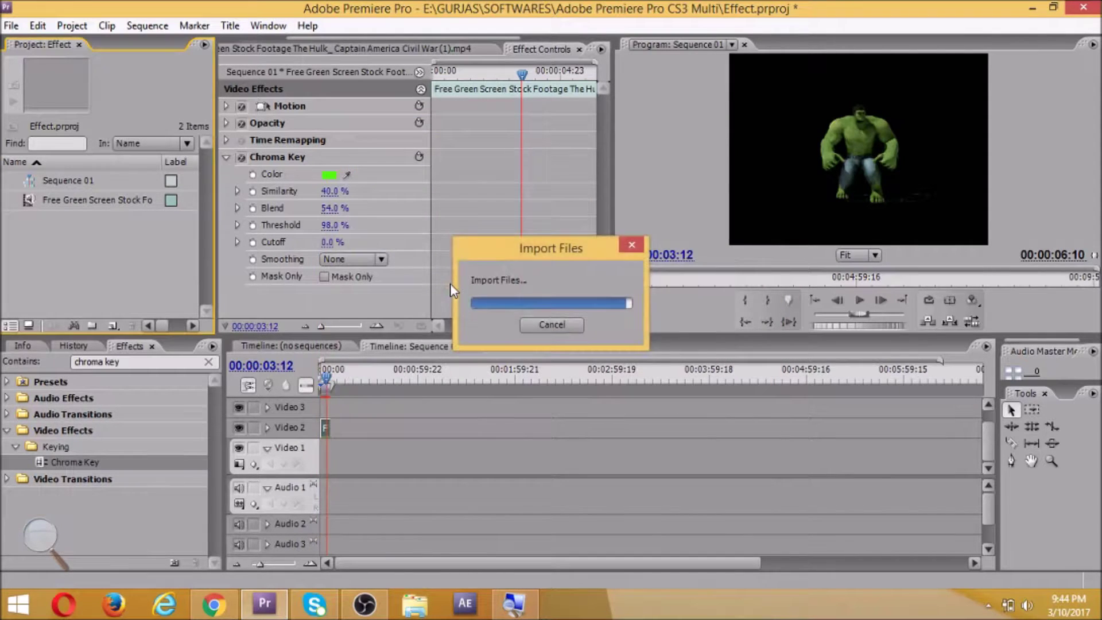
left_click_drag(11, 217, 323, 459)
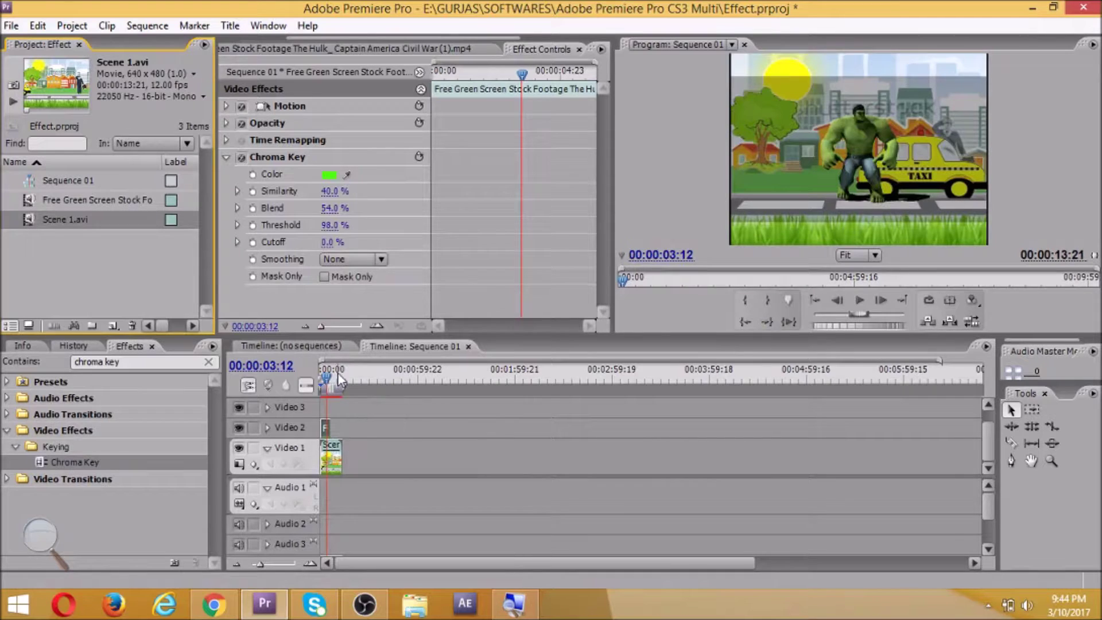
left_click(321, 373)
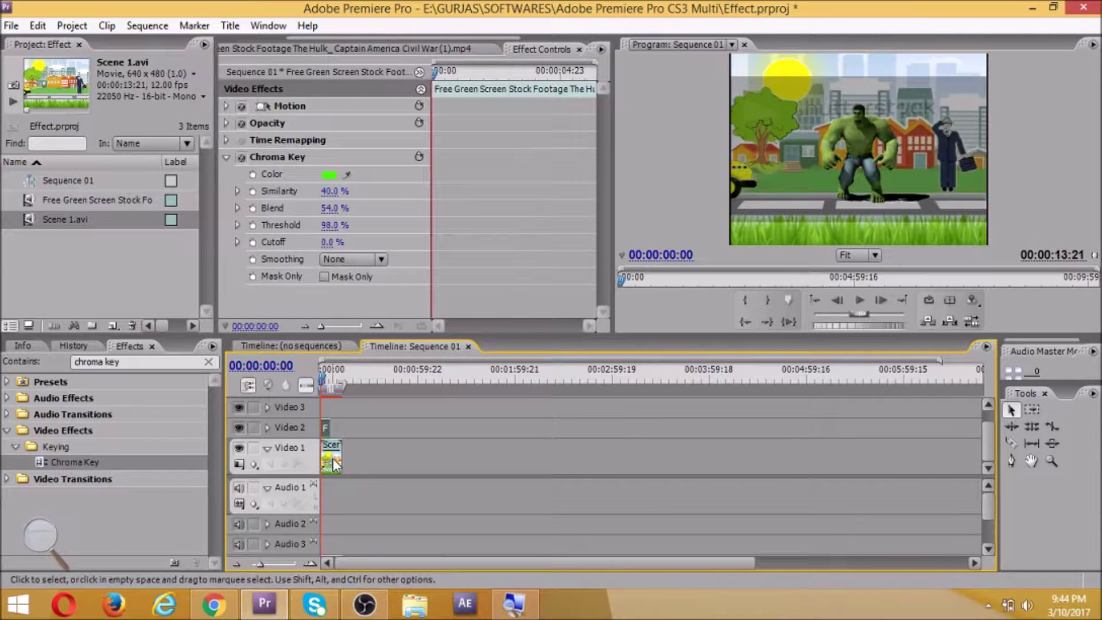
Step: Preview the composite and change the Chroma Key to Blend 39% and Threshold 66%
key("space")
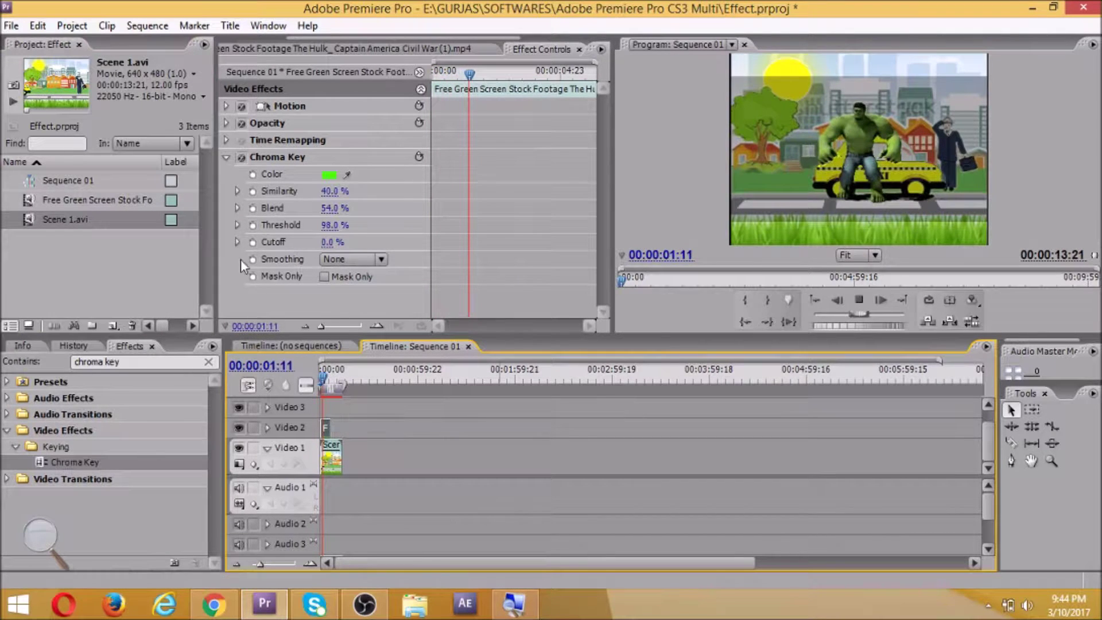
left_click_drag(364, 229, 317, 225)
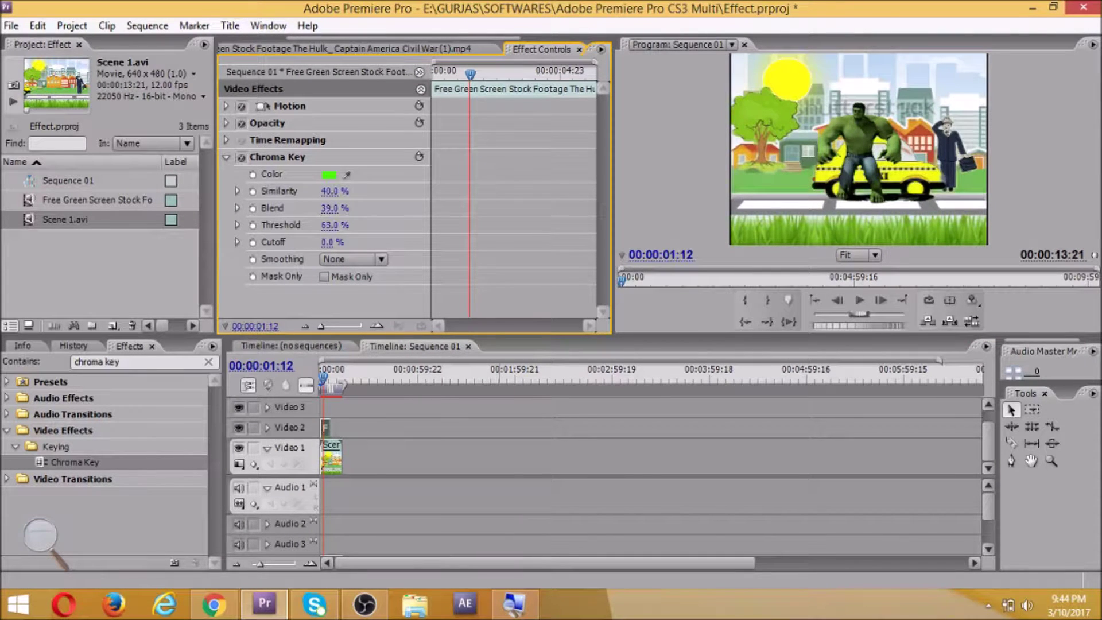
left_click_drag(317, 225, 317, 225)
left_click(750, 203)
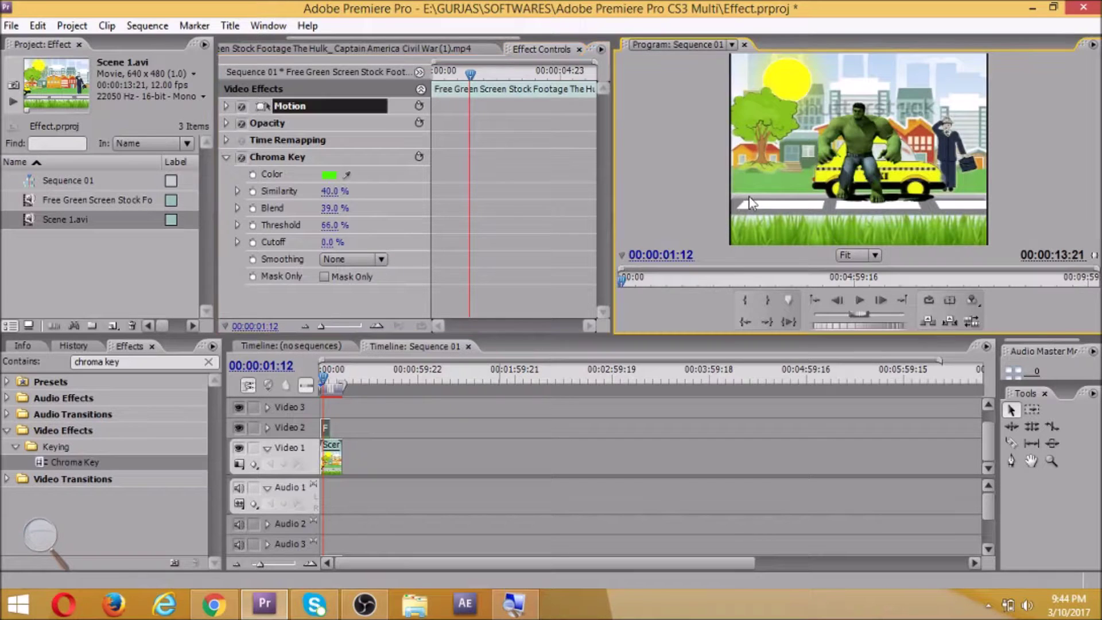
Step: Stretch the street scene background slightly wider in the Program monitor
double_click(337, 452)
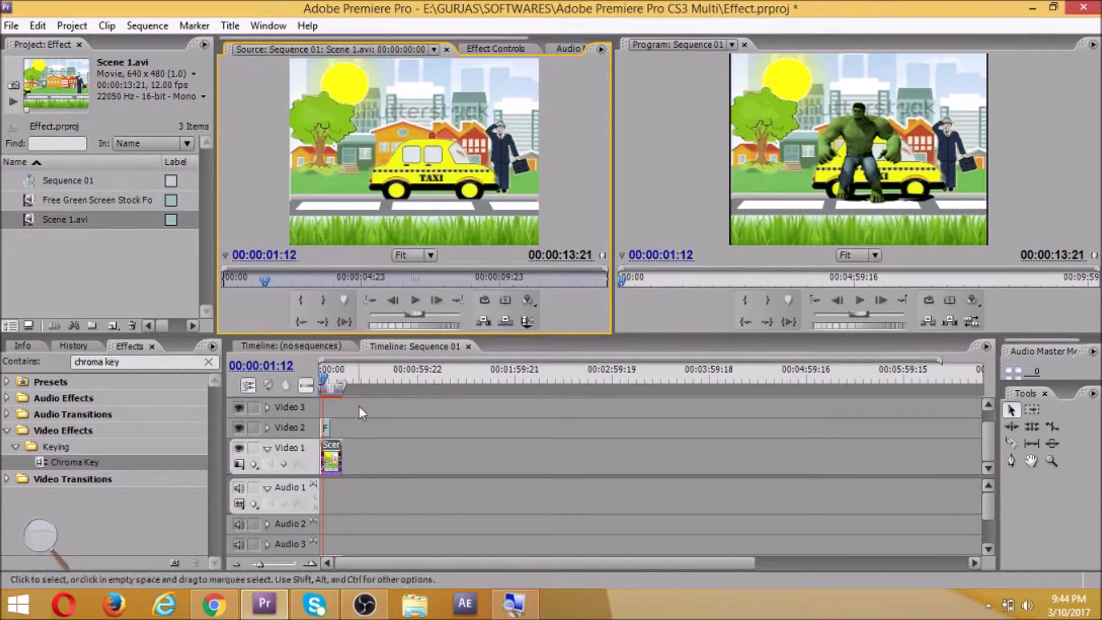
left_click(773, 166)
left_click(759, 235)
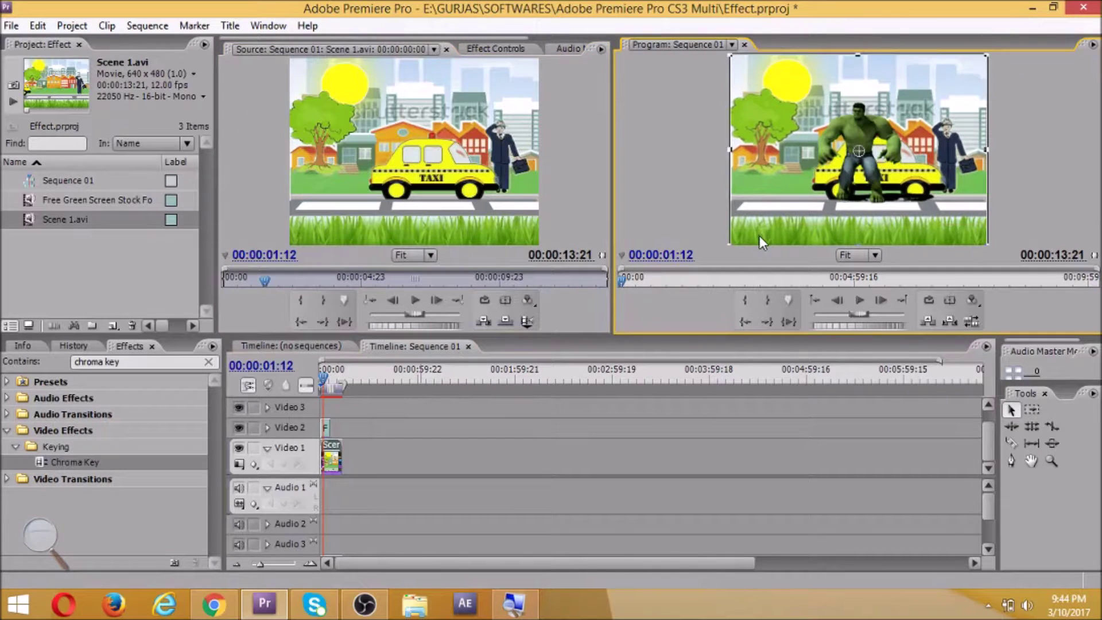
left_click_drag(725, 148, 722, 149)
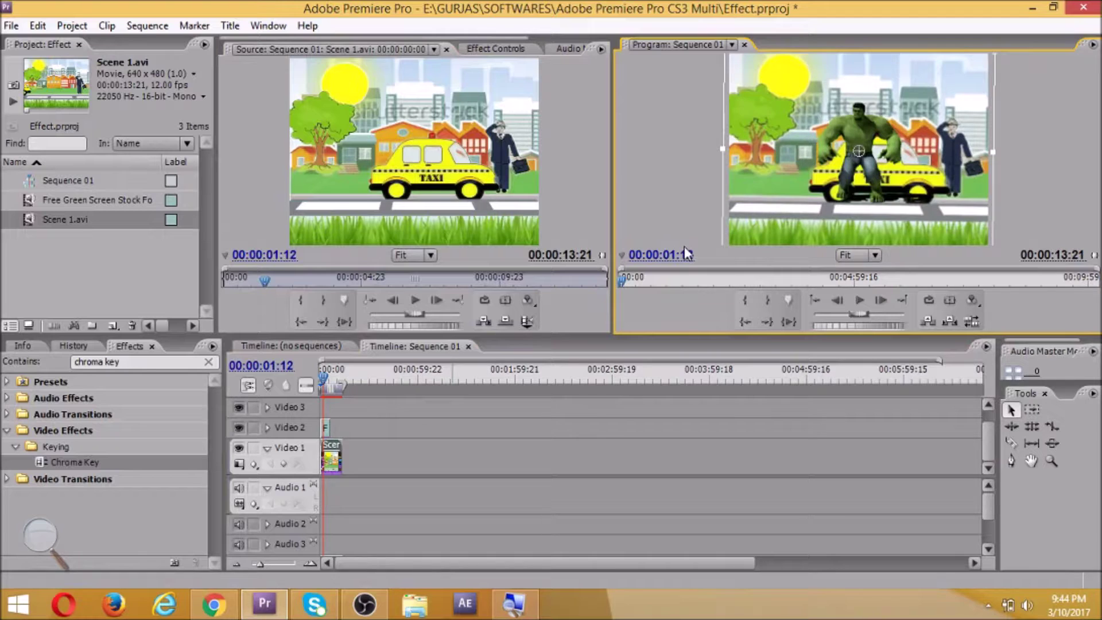
left_click(711, 200)
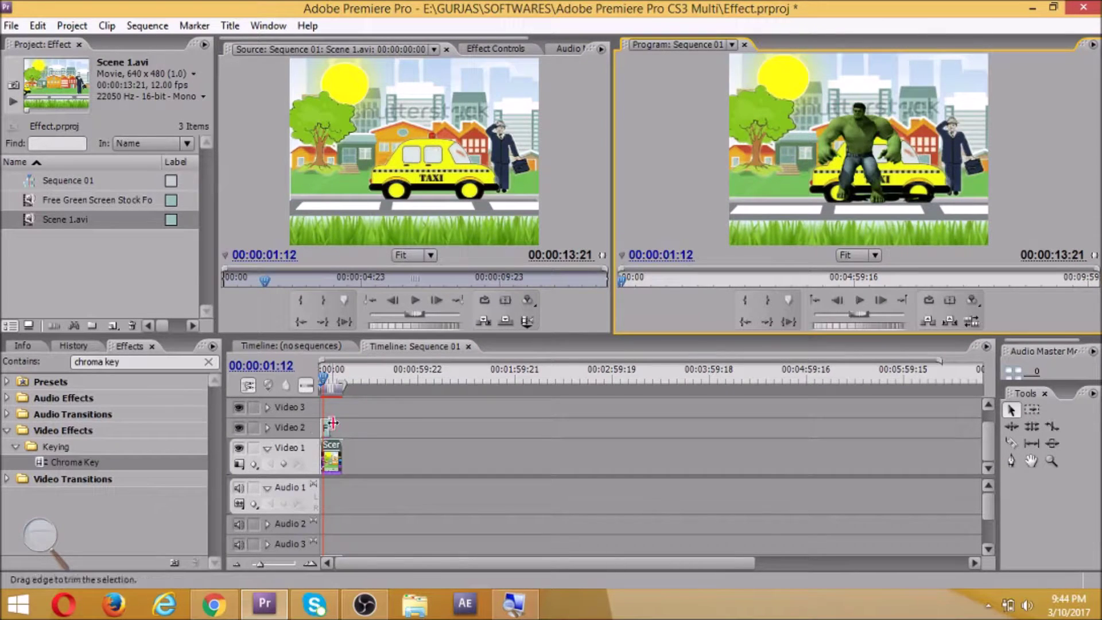
left_click(367, 457)
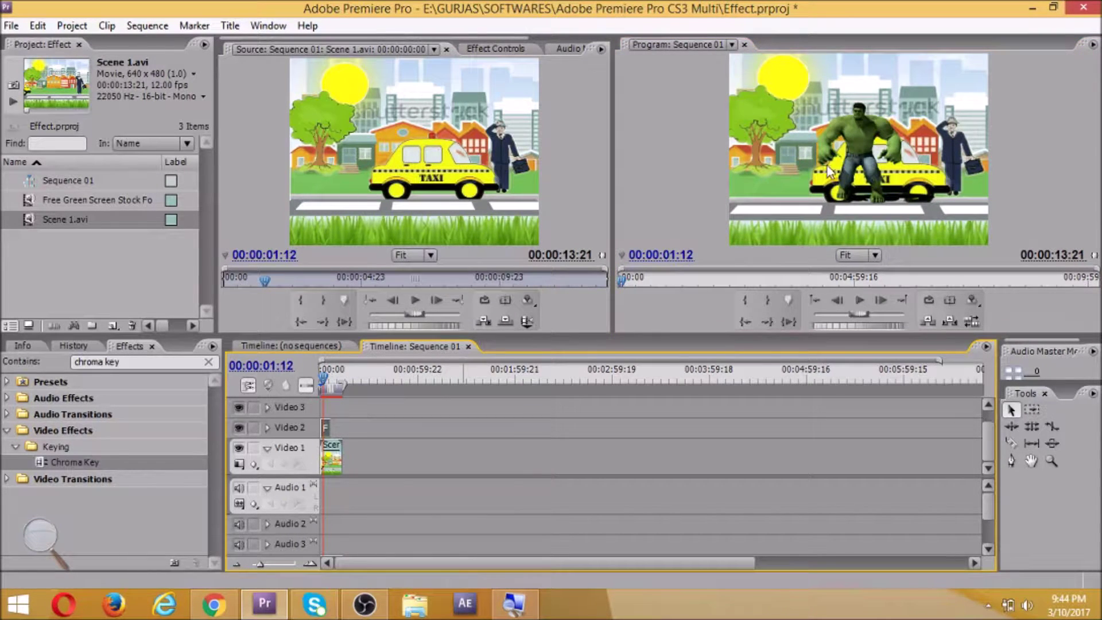
Step: Move the Hulk to the left side of the street and play the composite from the start
left_click(864, 161)
left_click_drag(857, 161, 814, 166)
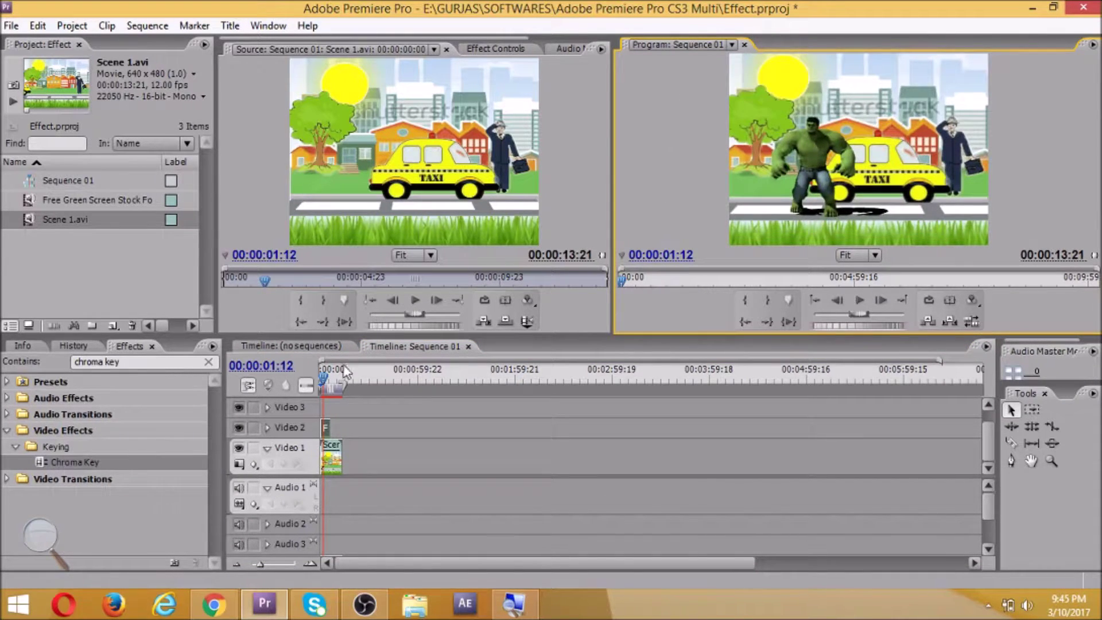
left_click(320, 373)
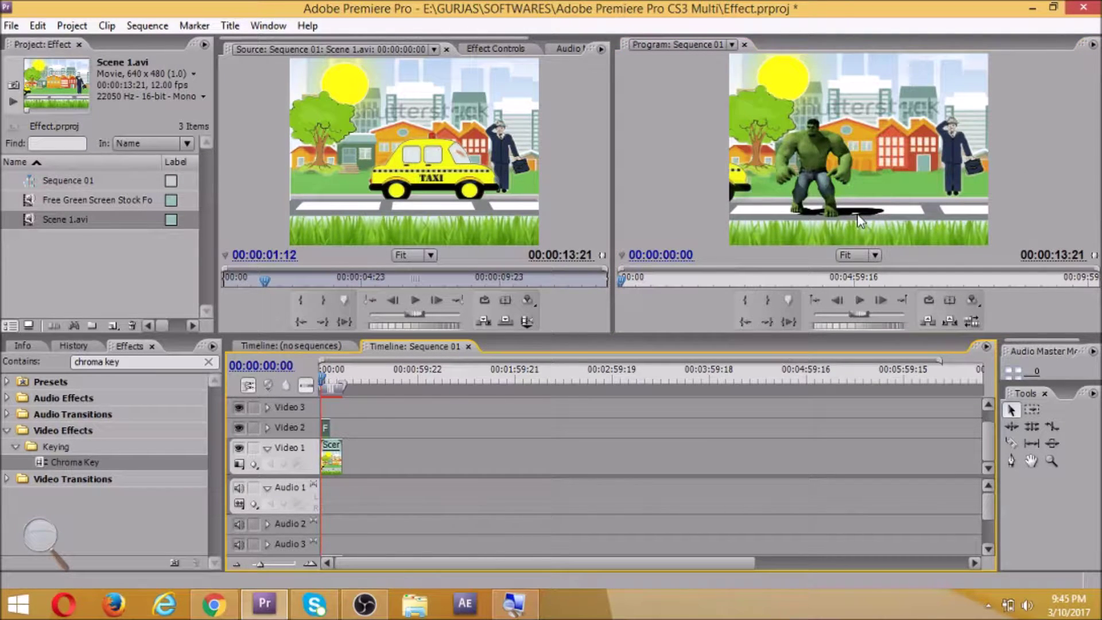
key("space")
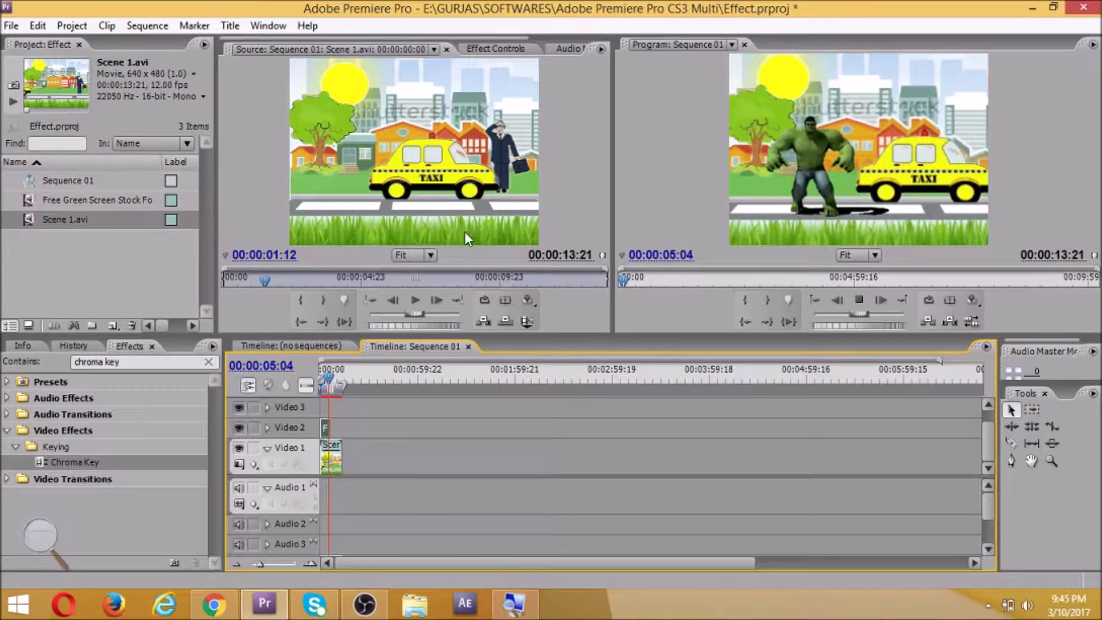
left_click(93, 199)
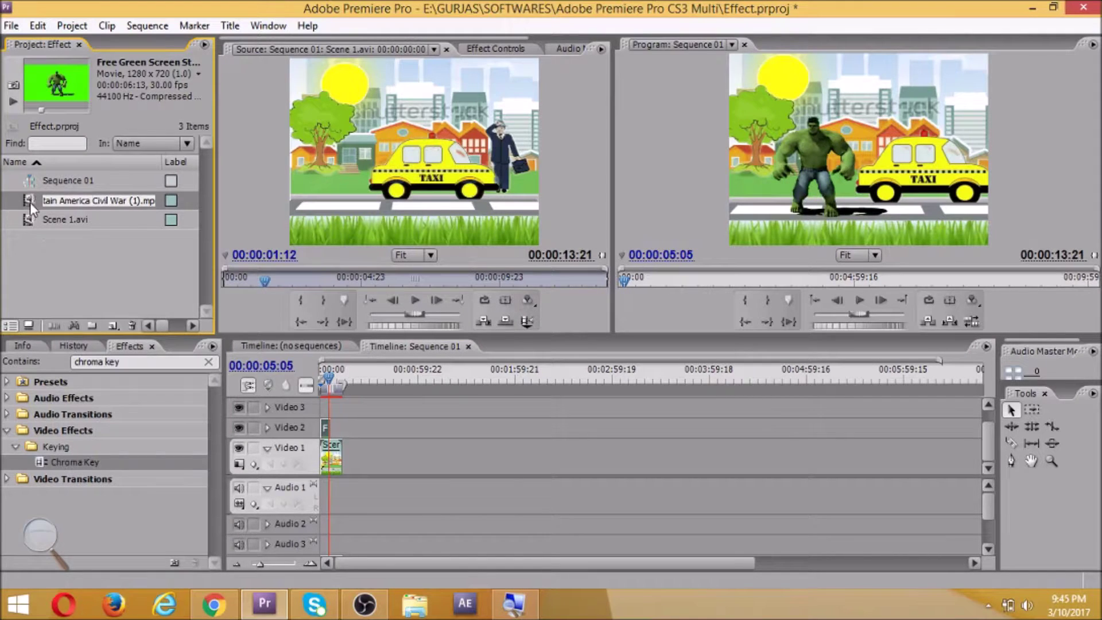
Step: Show the Hulk green-screen clip's audio waveform in the Source monitor and rewind the playhead to the start
key("Escape")
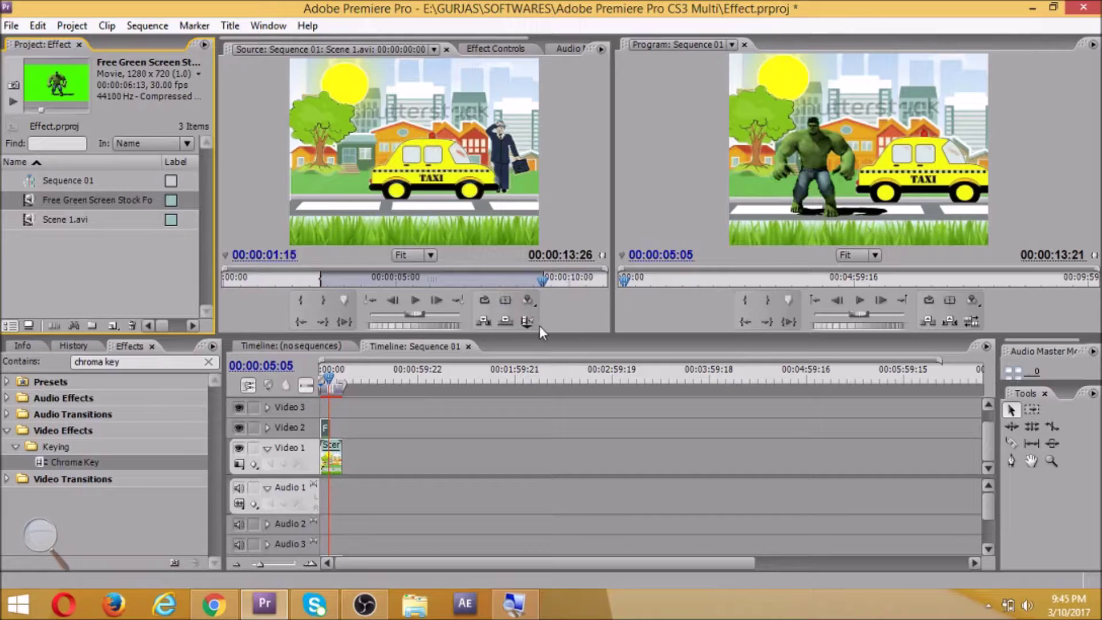
left_click(512, 320)
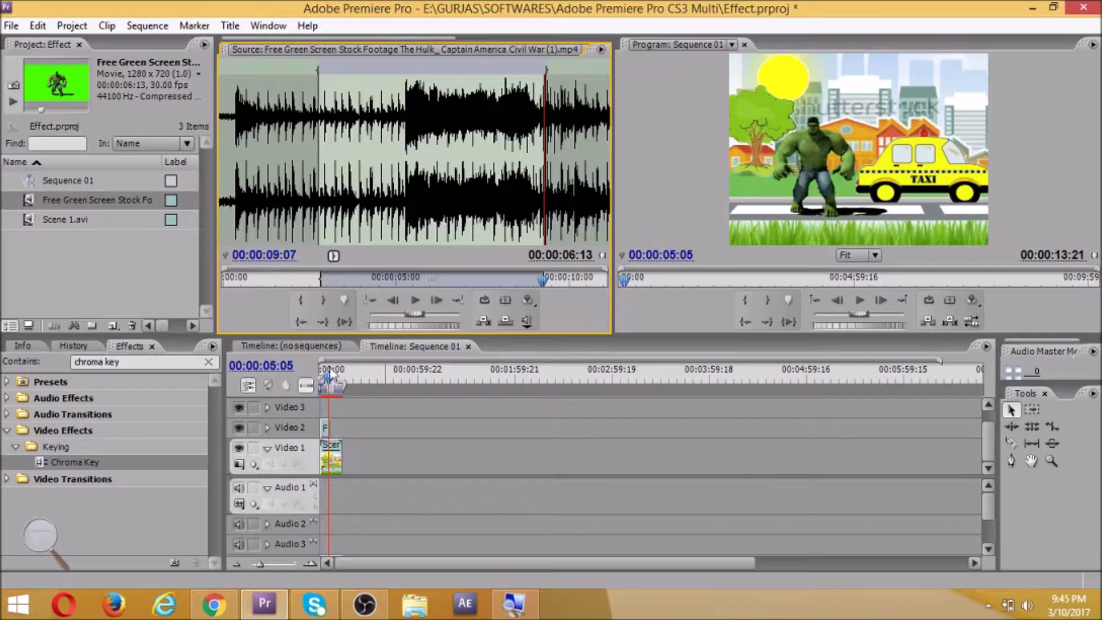
left_click_drag(451, 345, 332, 383)
left_click_drag(328, 379, 320, 379)
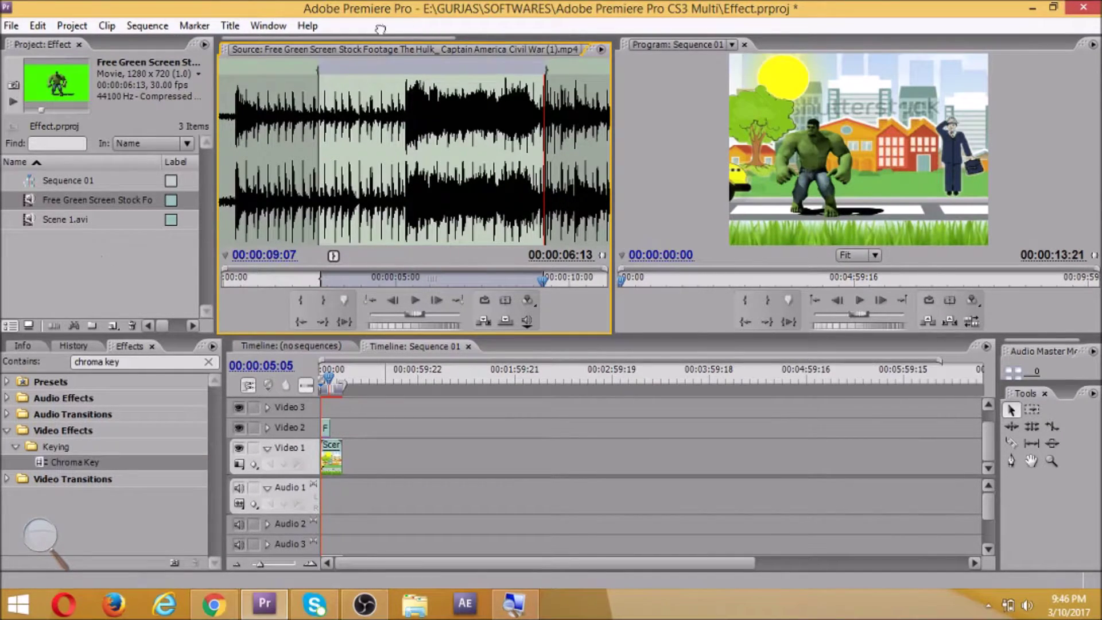
double_click(55, 286)
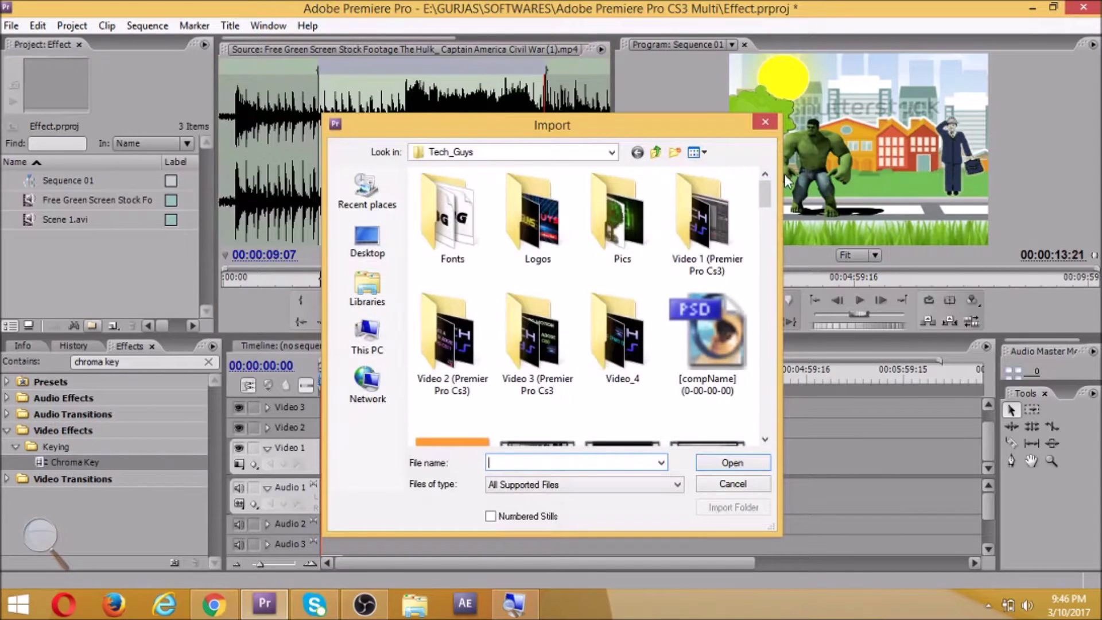
scroll(734, 197, "down", 4)
left_click_drag(768, 236, 772, 356)
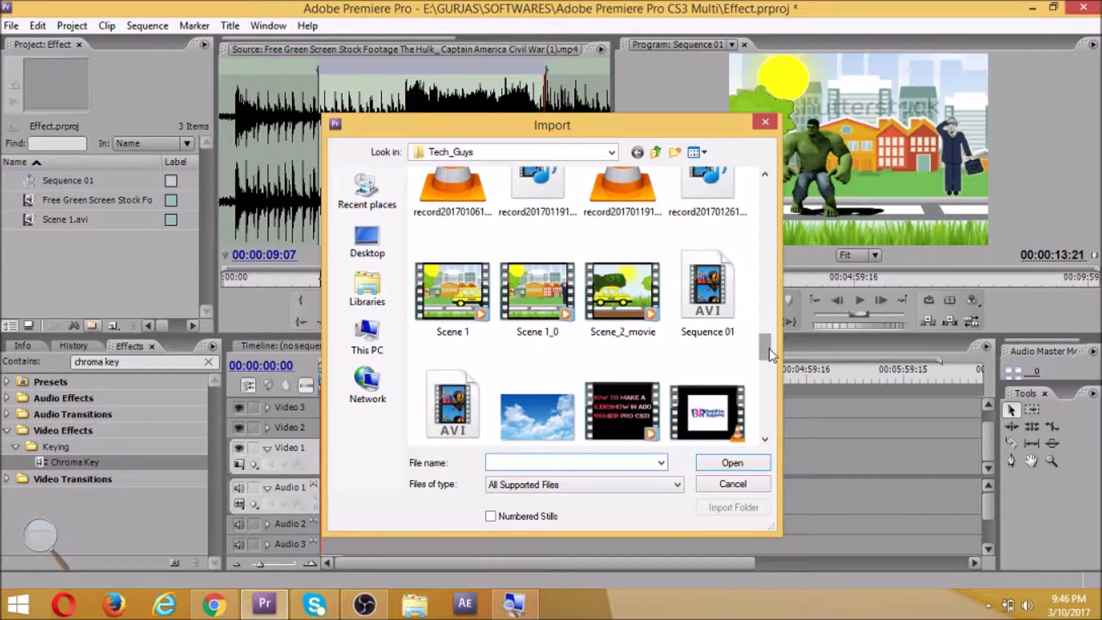
left_click_drag(771, 354, 772, 382)
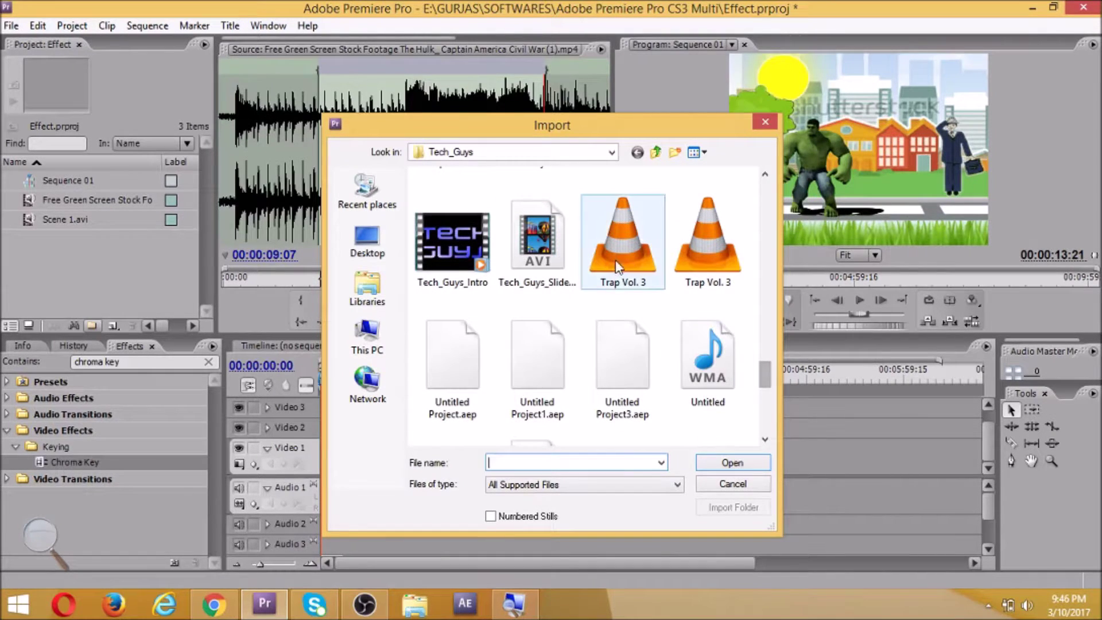
double_click(728, 253)
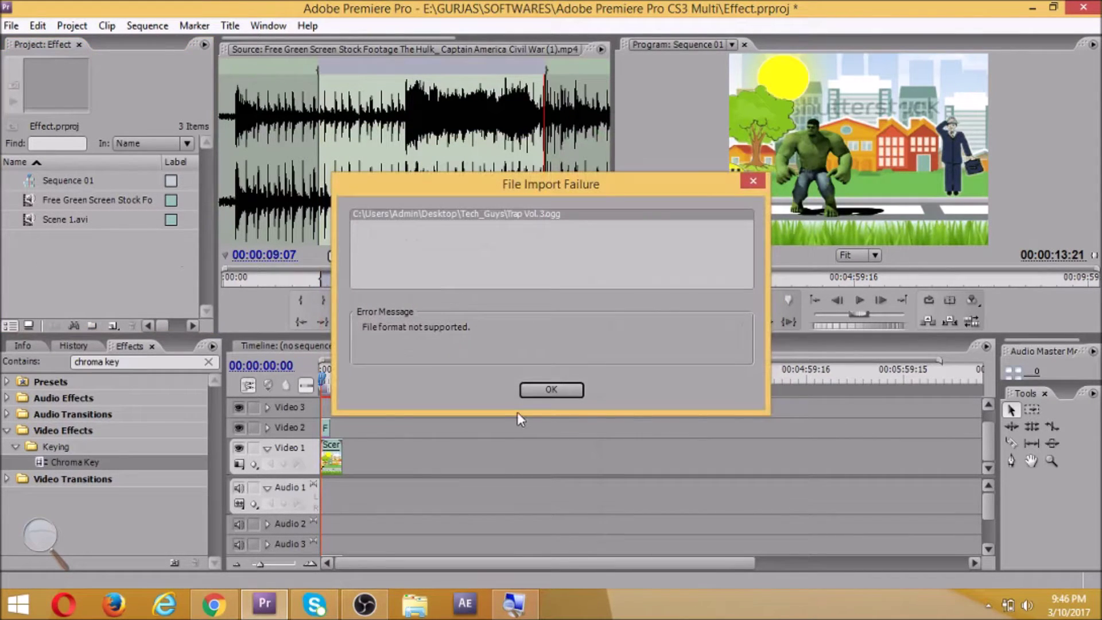
left_click(538, 389)
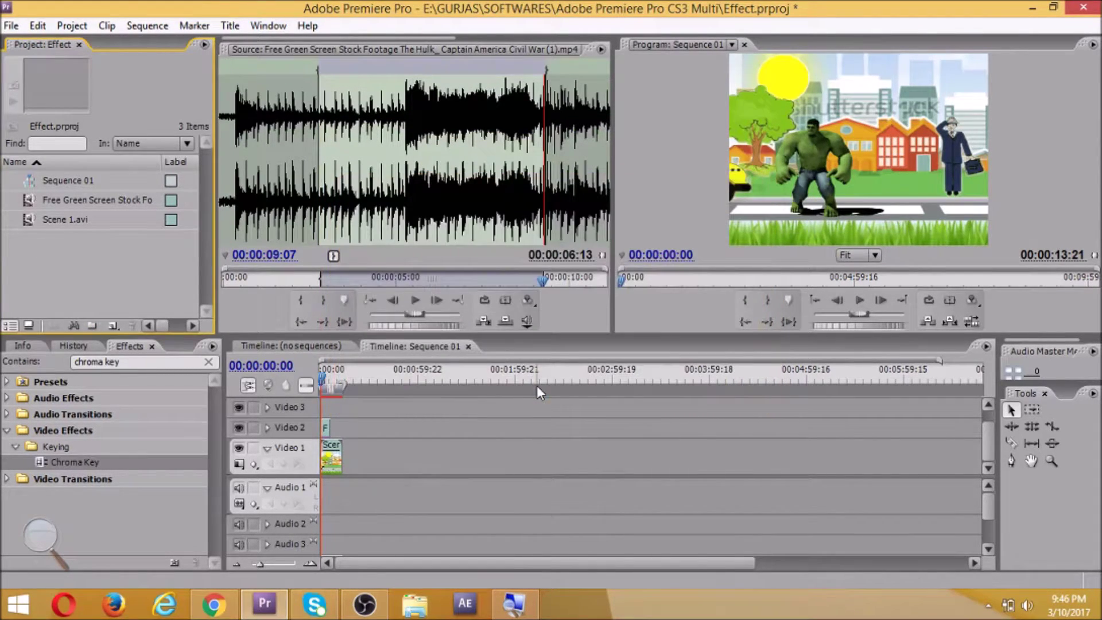
Step: Open the Import dialog again and browse to the Desktop
key("ctrl+i")
left_click(362, 256)
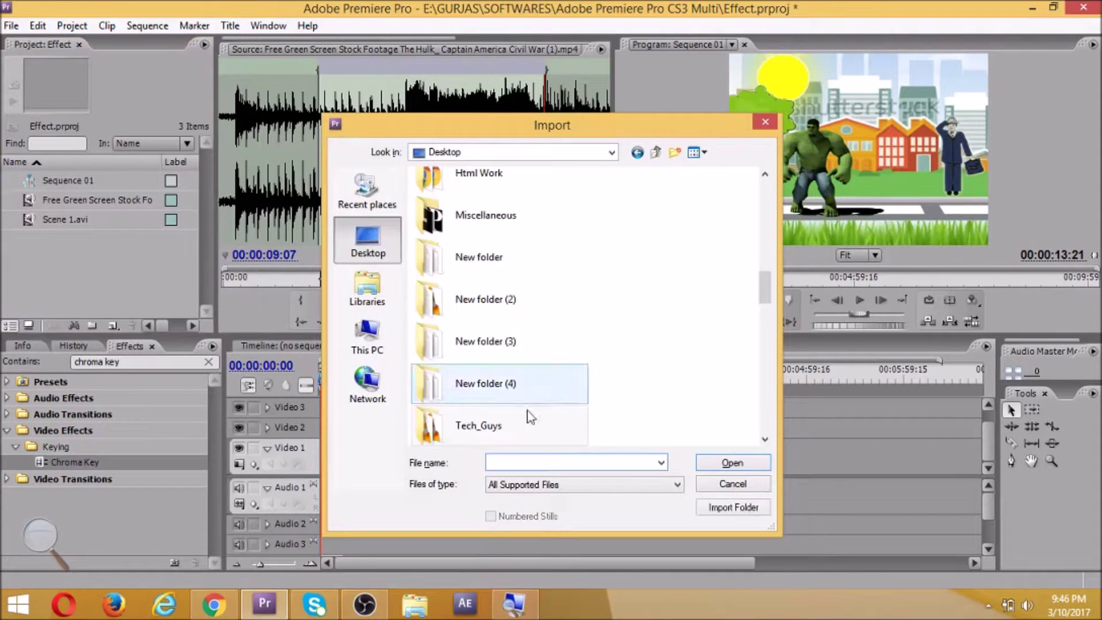
left_click(539, 462)
type("t")
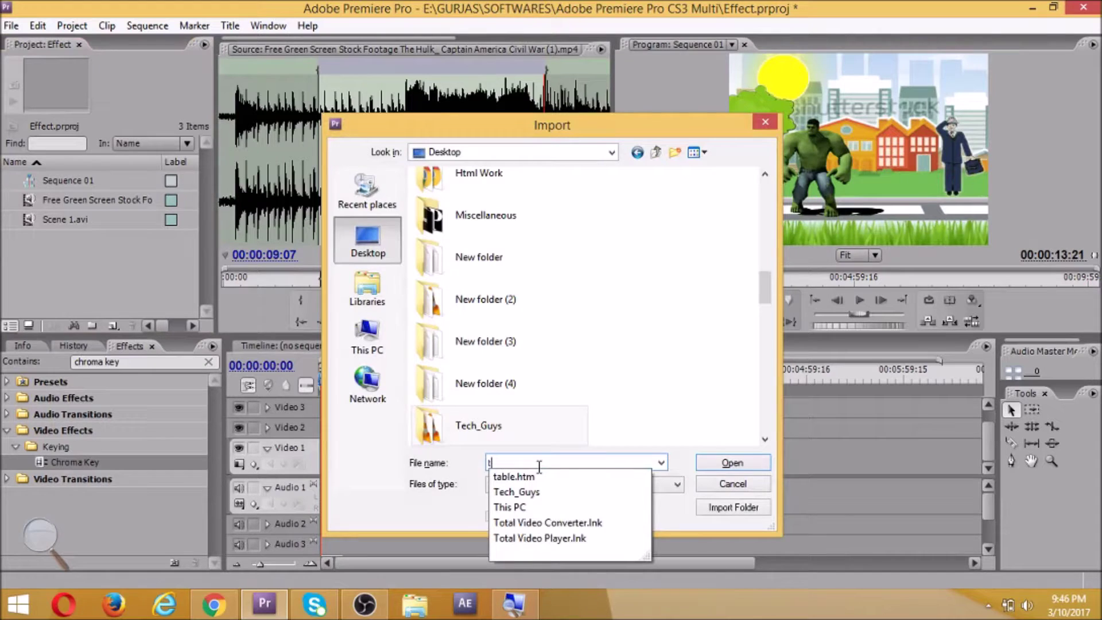
type("e")
key("BackSpace")
key("Escape")
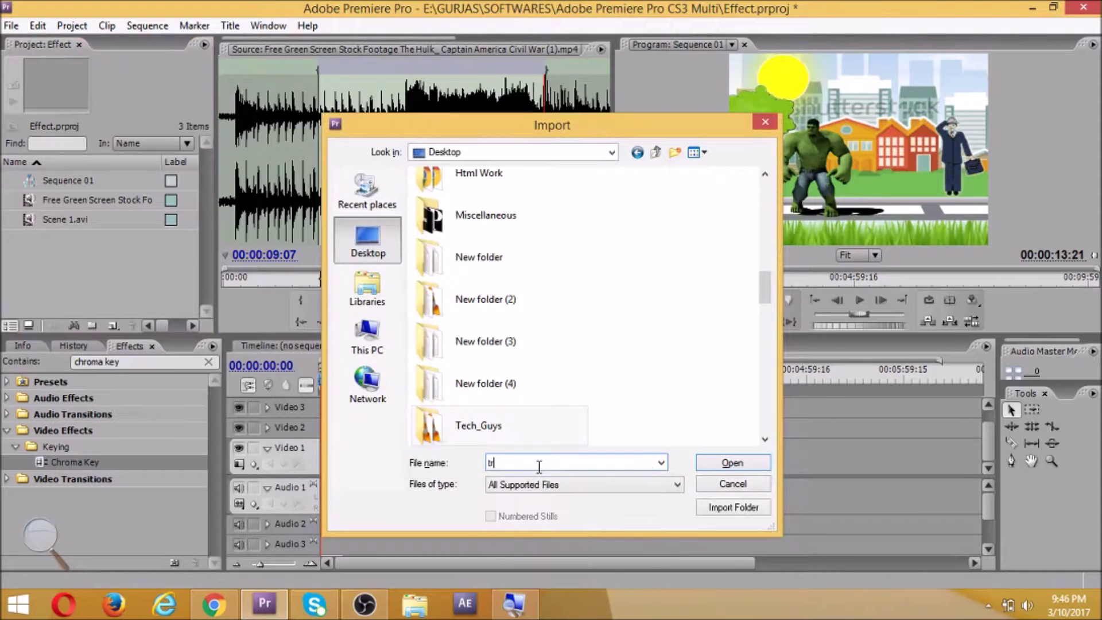
key("BackSpace")
Step: Import Trap Vol. 3.mp3 from the Tech_Guys folder
double_click(488, 425)
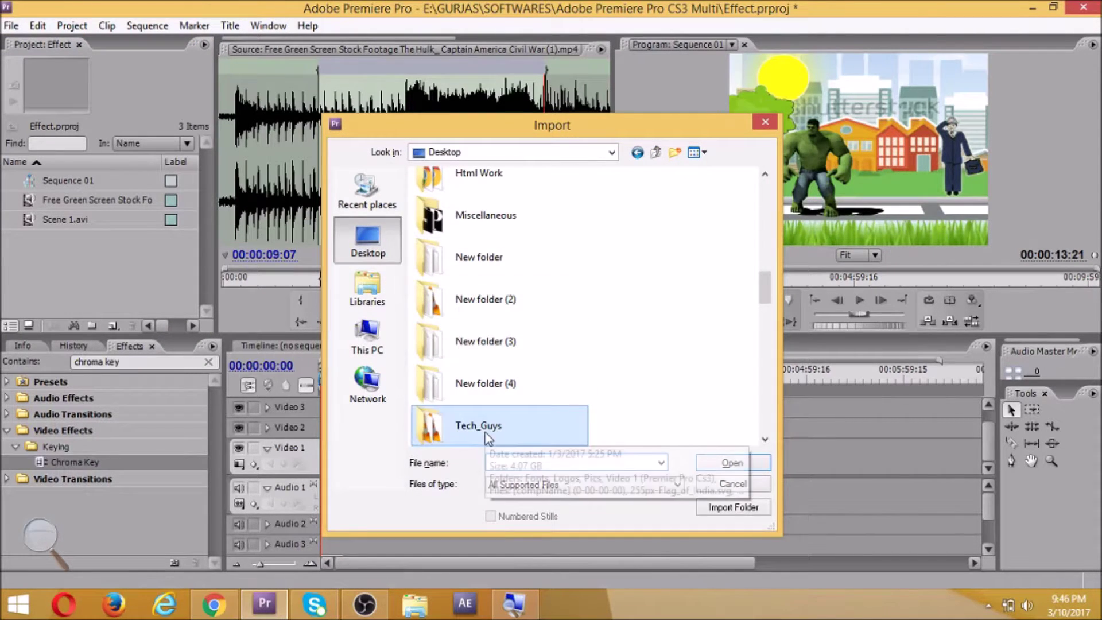
left_click(486, 433)
double_click(603, 460)
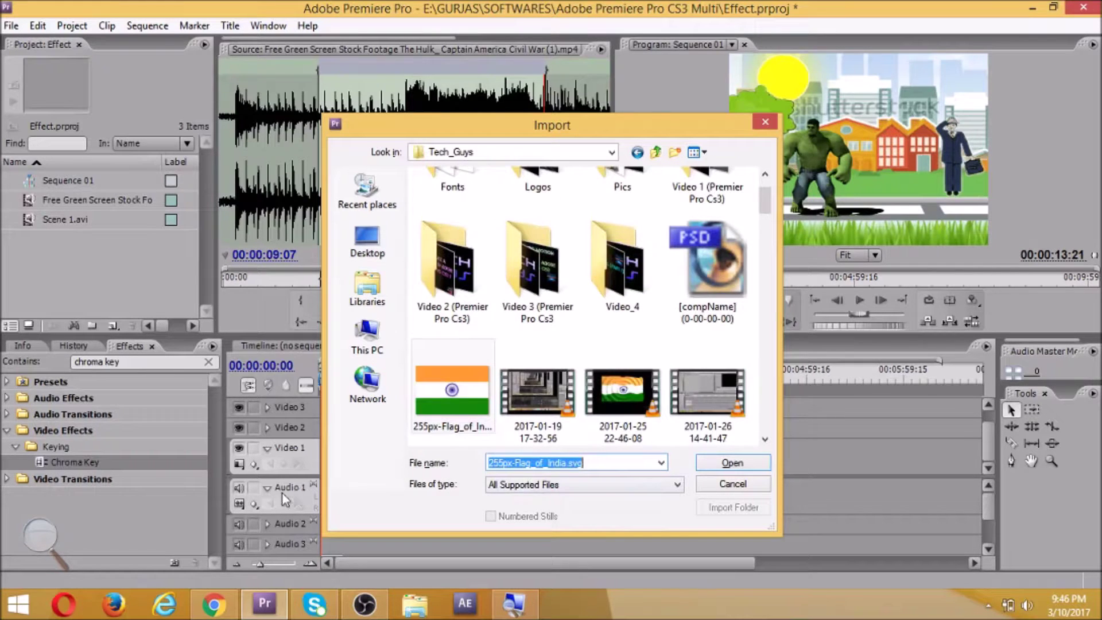
type("t")
key("Down")
key("Down")
key("Down")
key("Return")
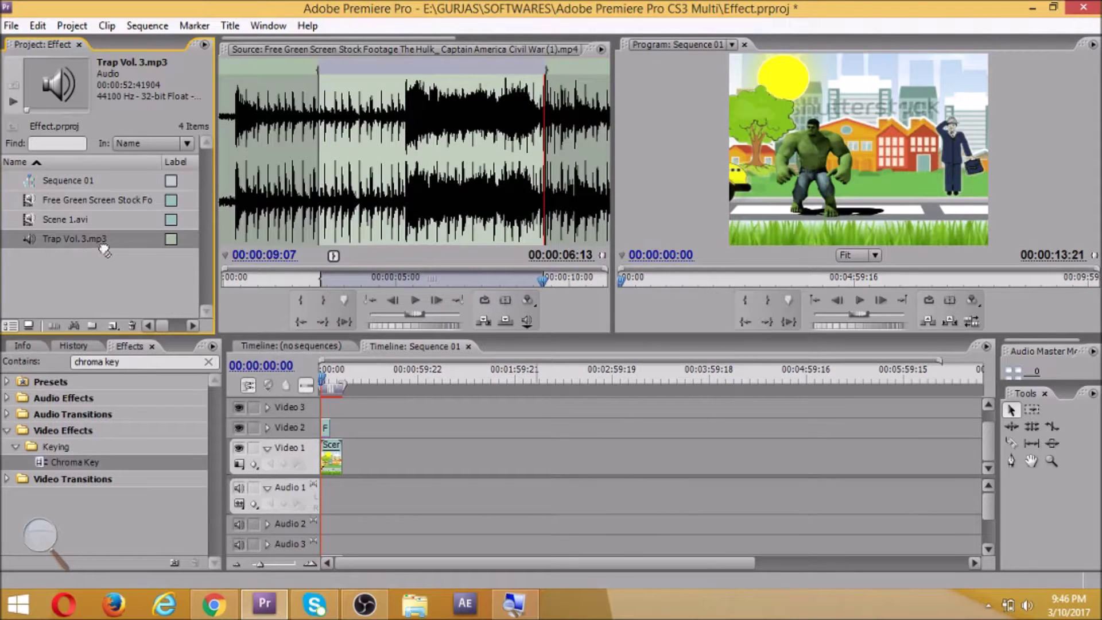
Step: Drop Trap Vol.3.mp3 onto the Audio 1 track and start previewing the sequence
left_click_drag(104, 250, 328, 487)
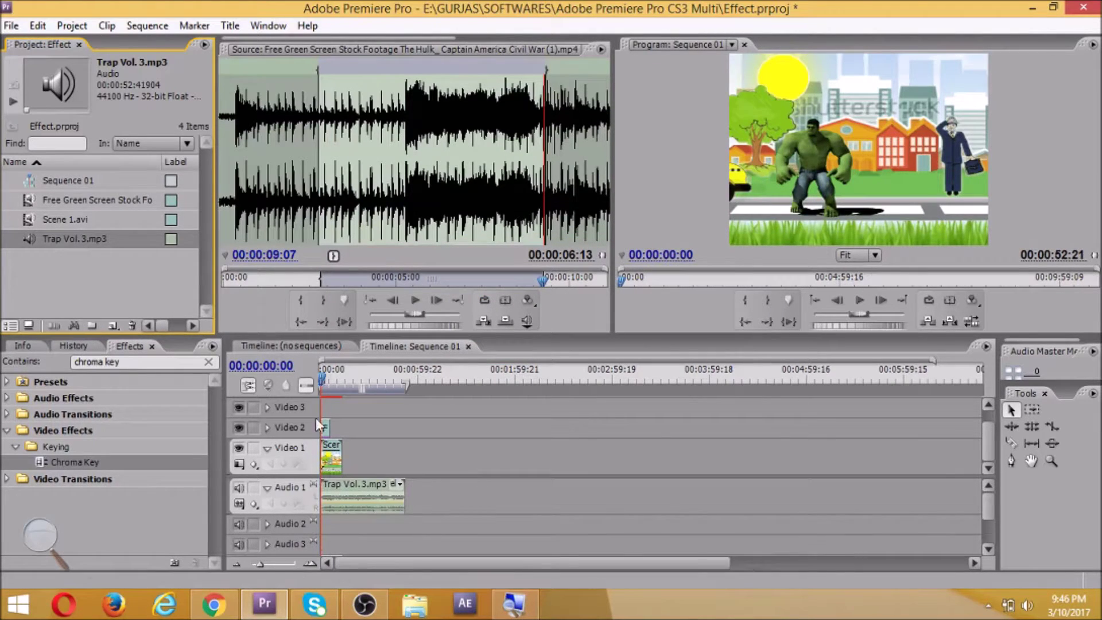
left_click(319, 398)
key("space")
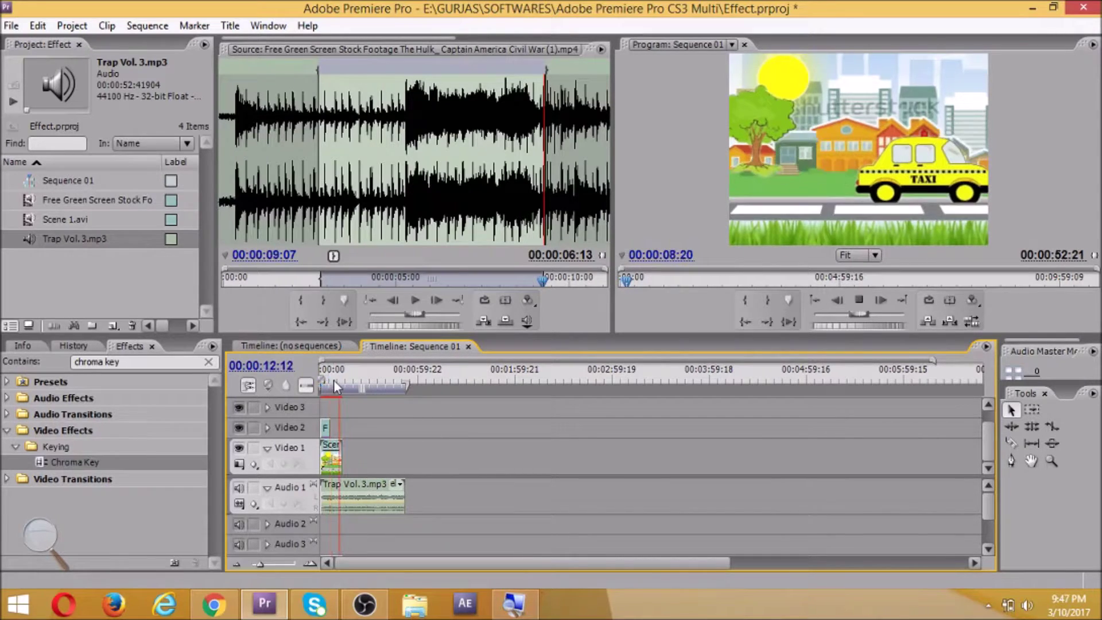
Step: Replay the sequence from the start, stop around eight seconds, then render the work-area previews
key("space")
key("Home")
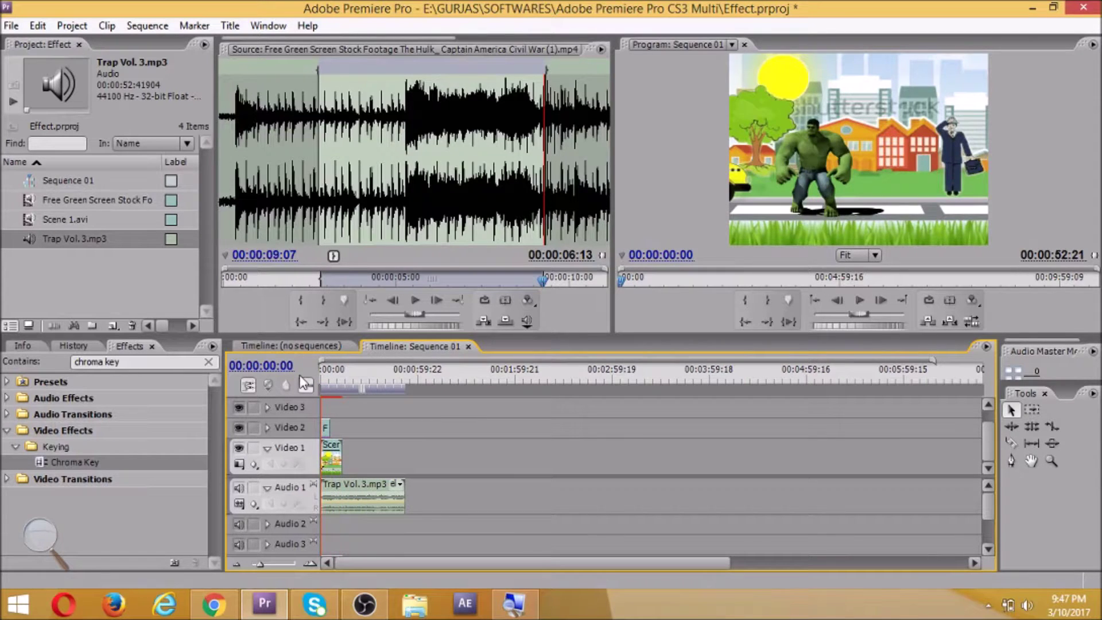
key("space")
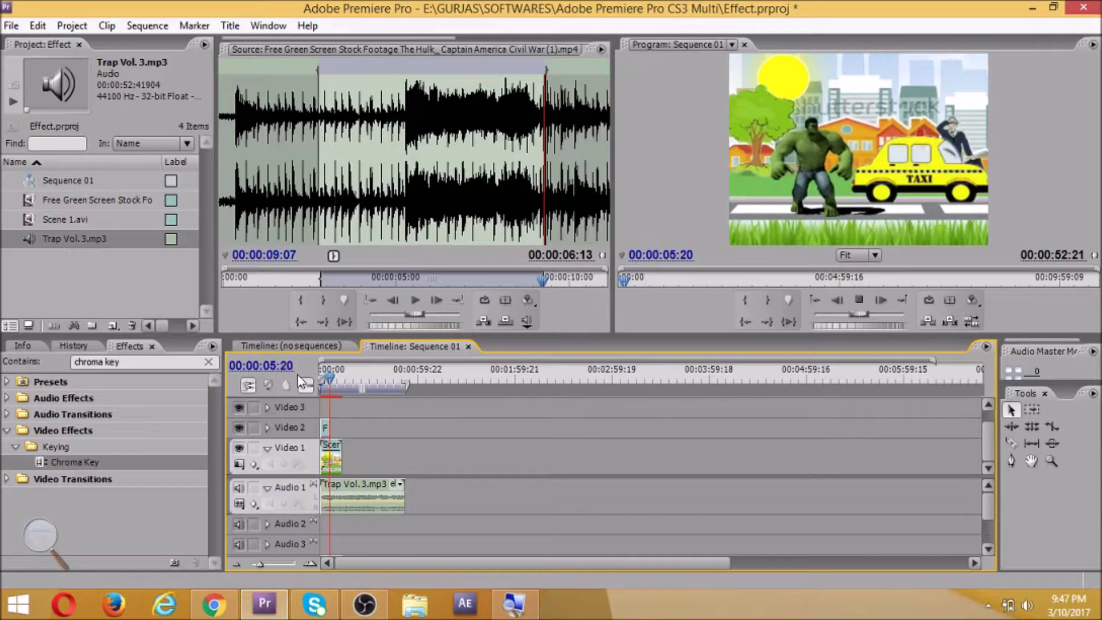
left_click(334, 377)
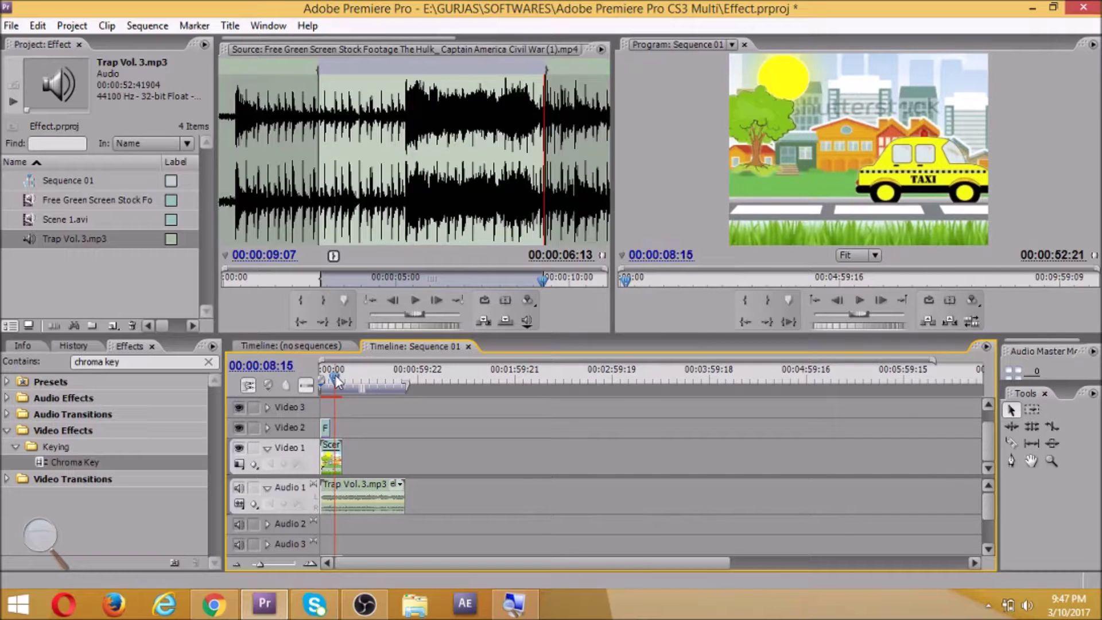
key("Return")
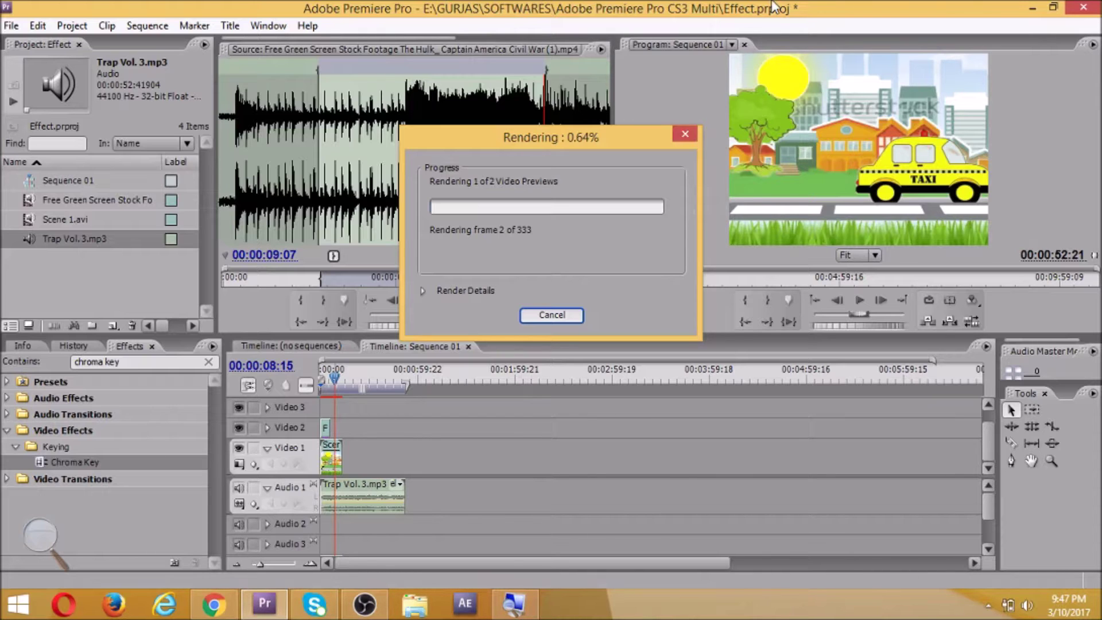
Step: Close the stalled 0.64% Rendering dialog and wait until Premiere responds again
left_click(212, 606)
left_click(264, 604)
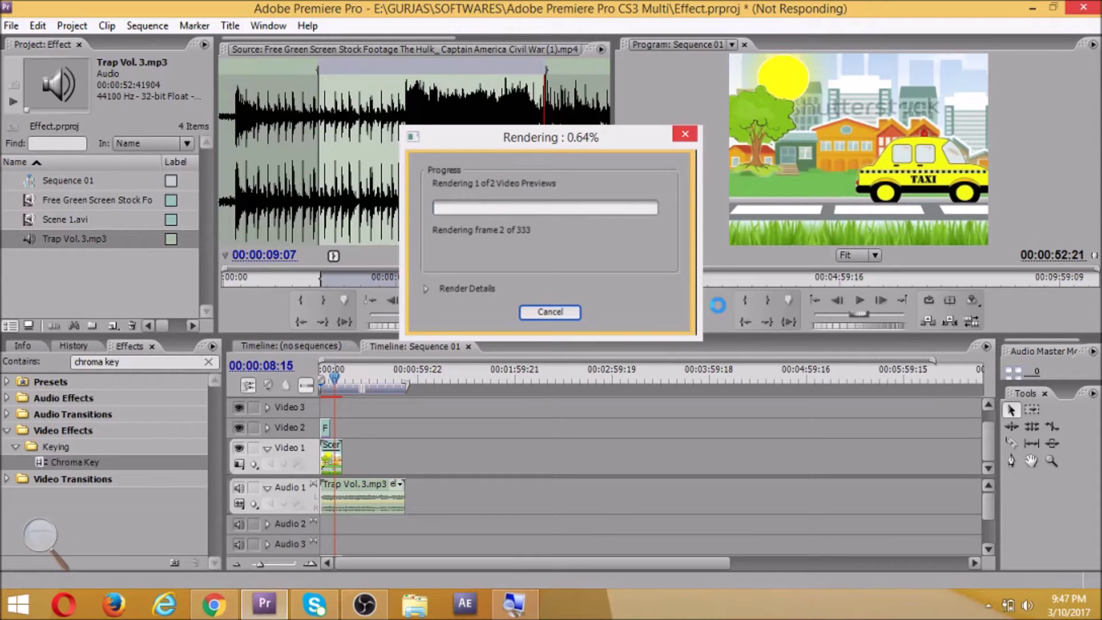
left_click(687, 136)
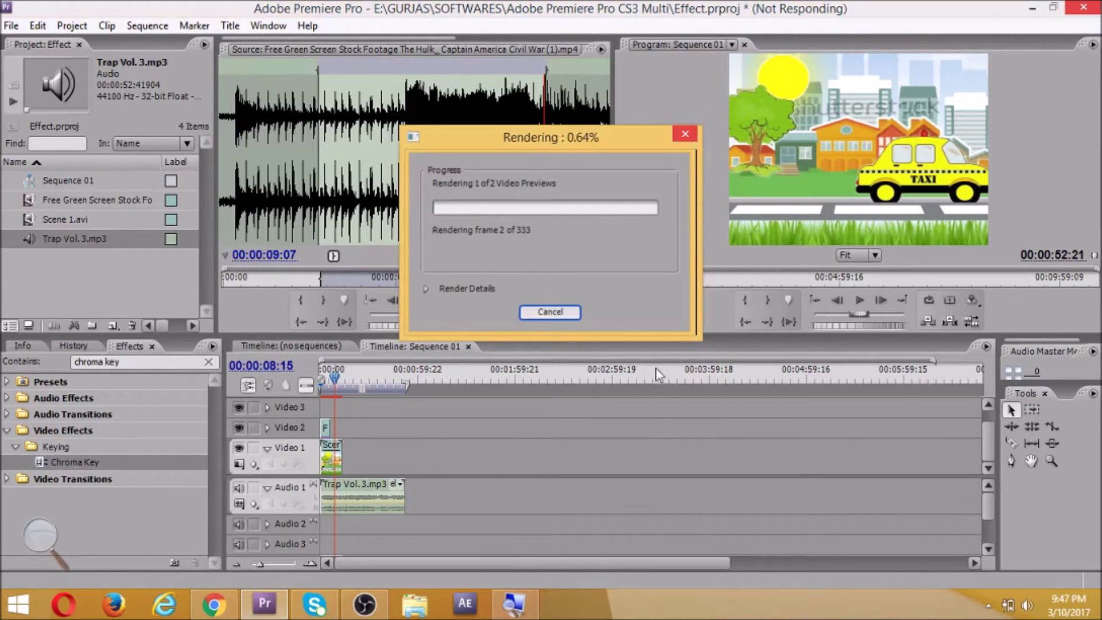
left_click(535, 329)
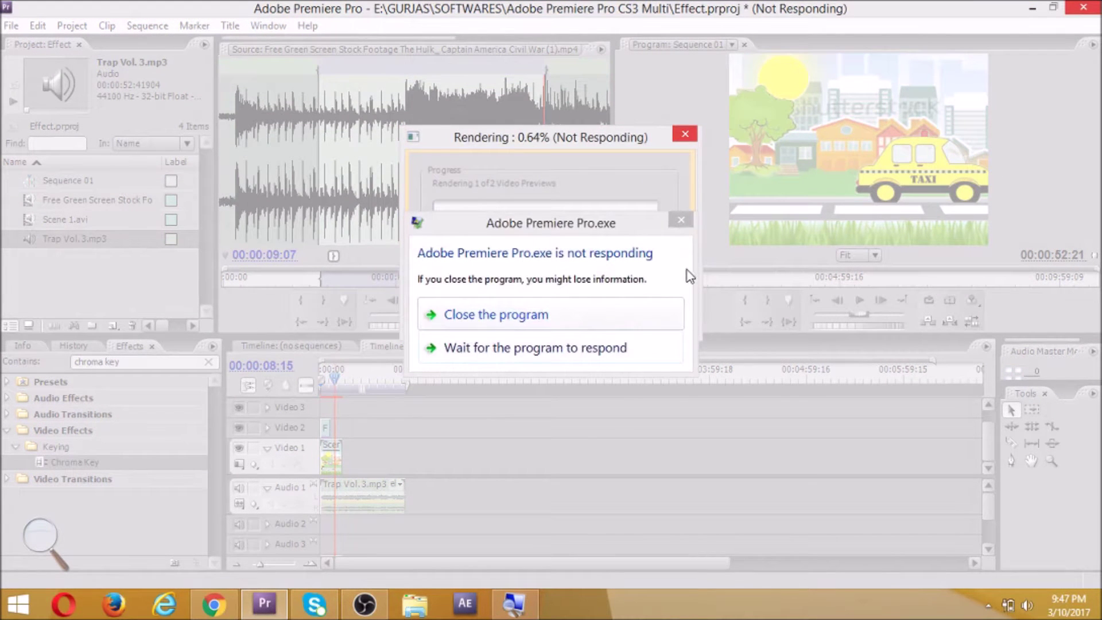
left_click(577, 348)
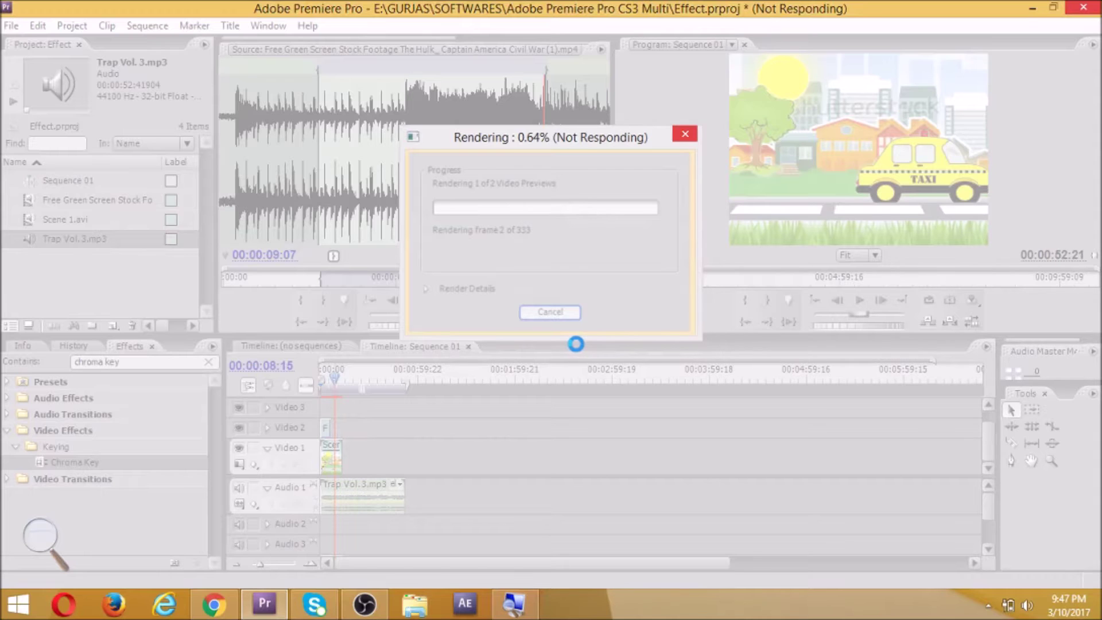
left_click(690, 137)
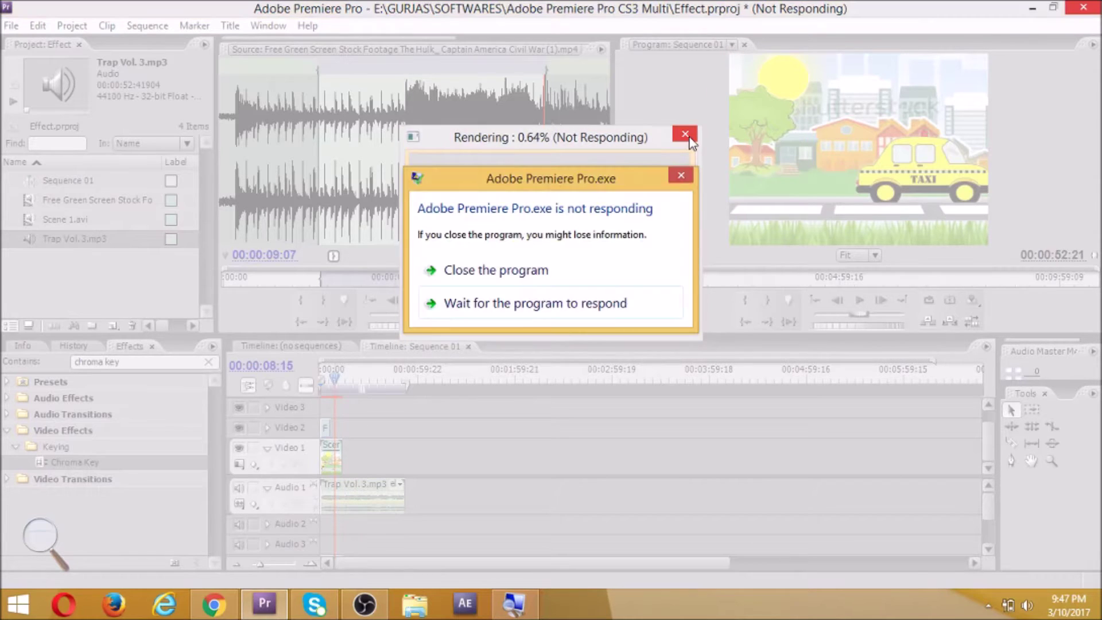
left_click(499, 320)
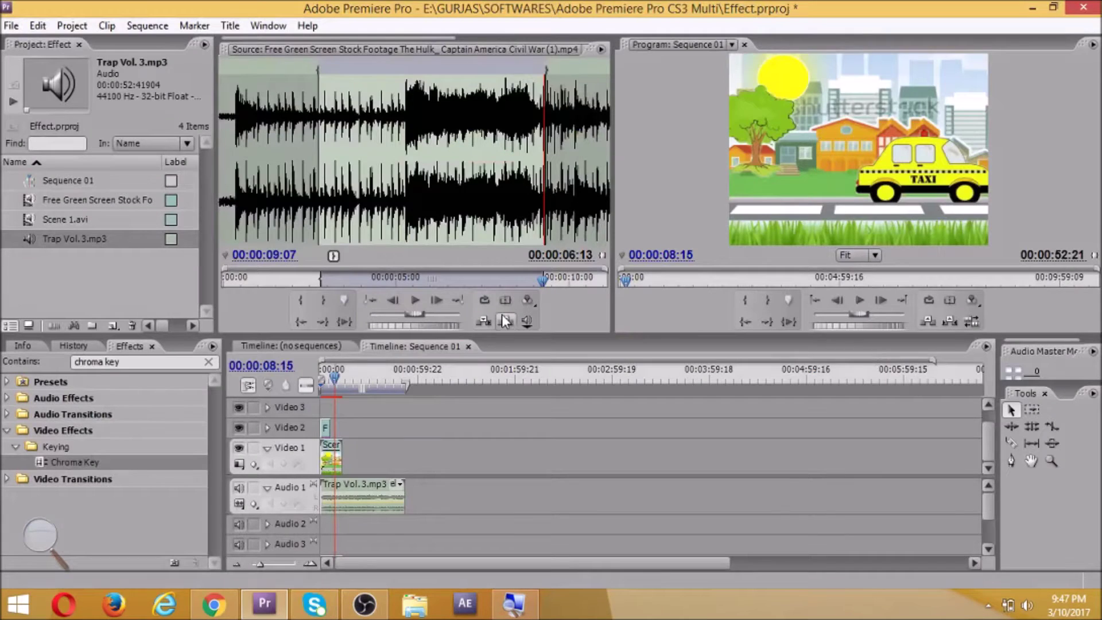
Step: Trim the Video 1 and Audio 1 clips to 00:00:06:10 and render the previews
key("Home")
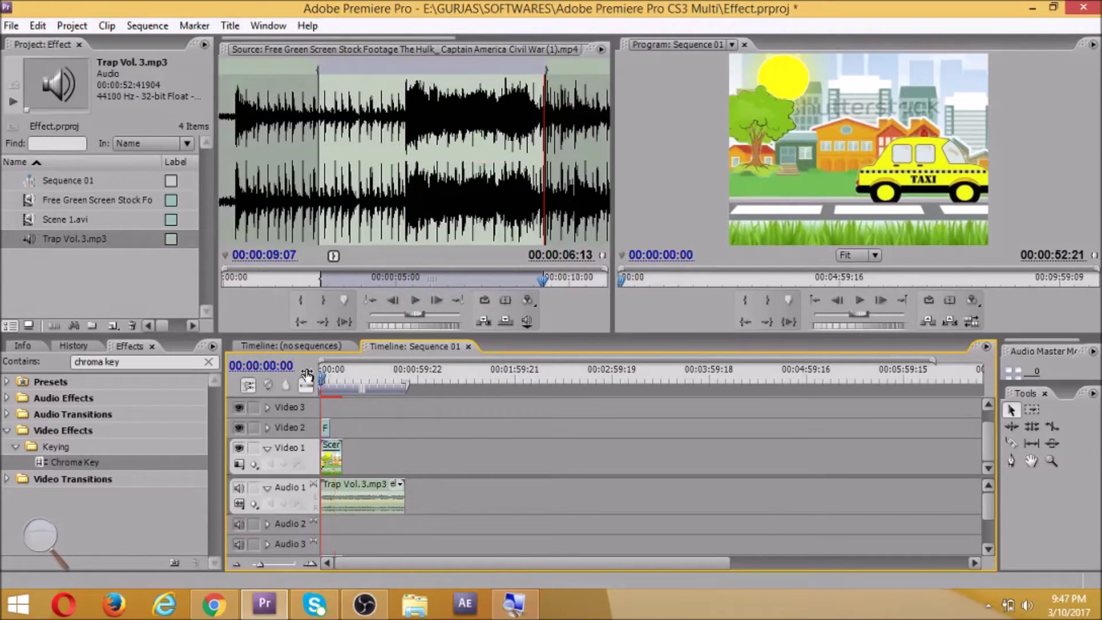
left_click_drag(327, 450, 330, 451)
left_click_drag(403, 507, 329, 507)
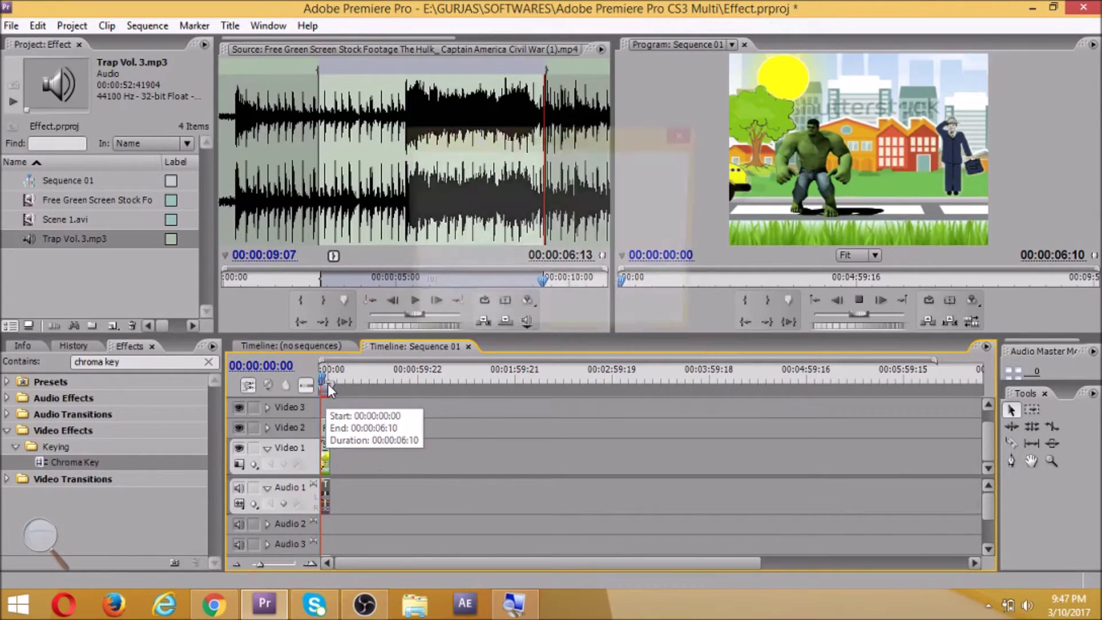
key("Return")
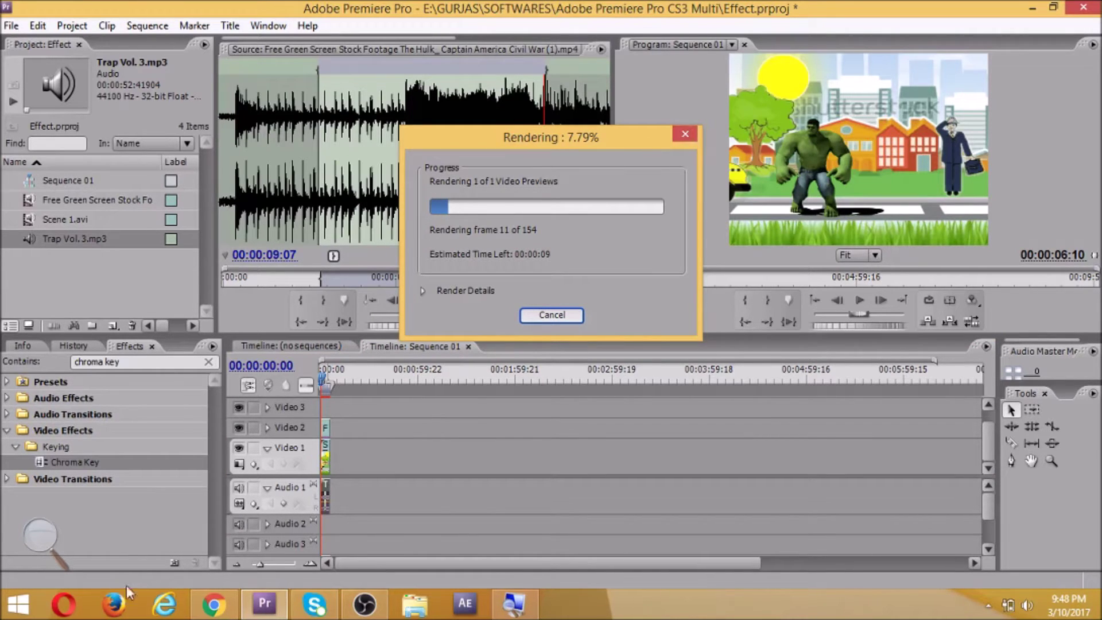
Step: Close the frozen 7.79% render and wait for Premiere to recover
left_click(214, 604)
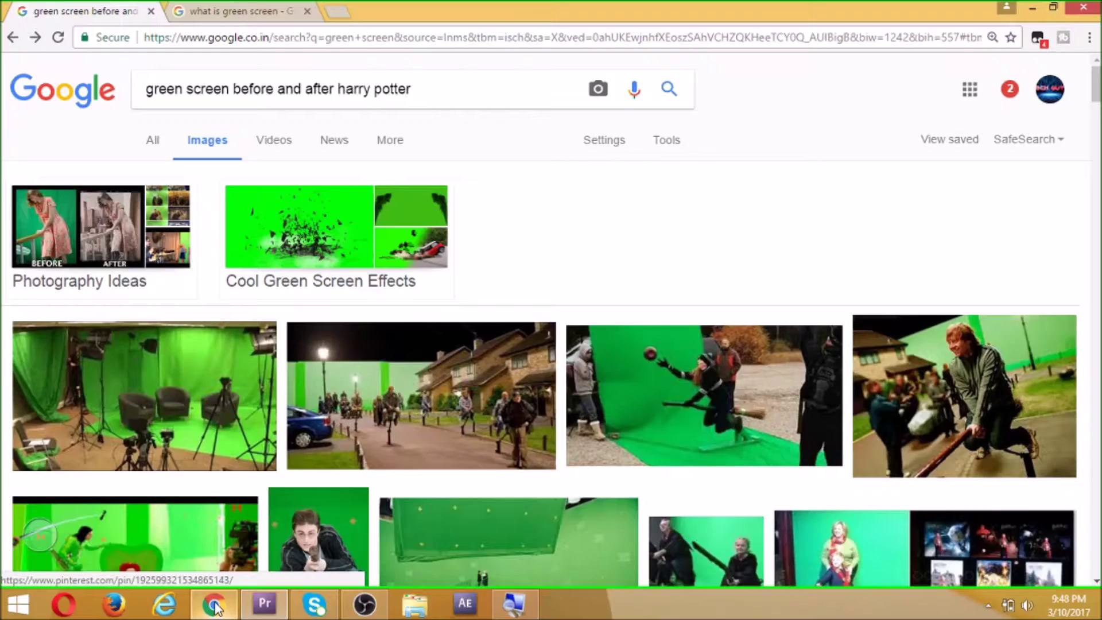
left_click(282, 608)
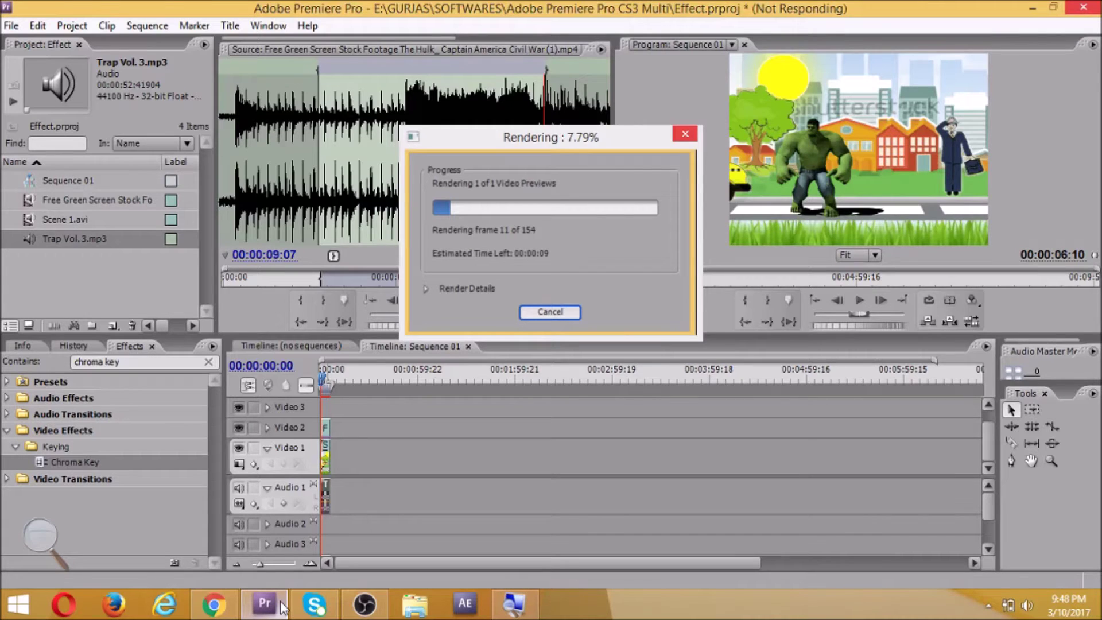
left_click(694, 137)
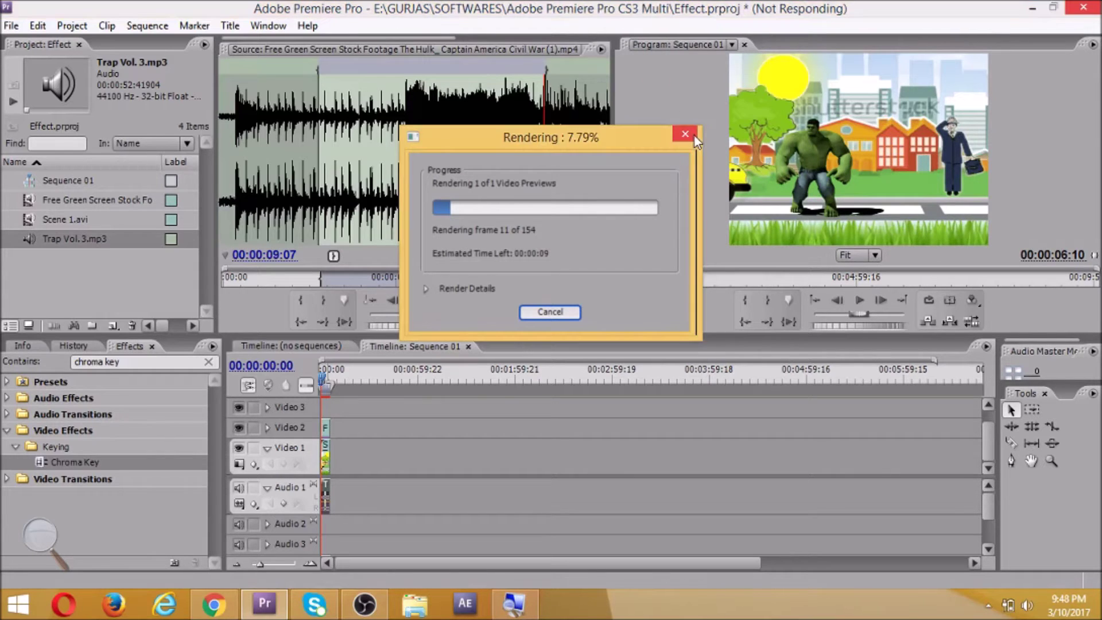
left_click(694, 136)
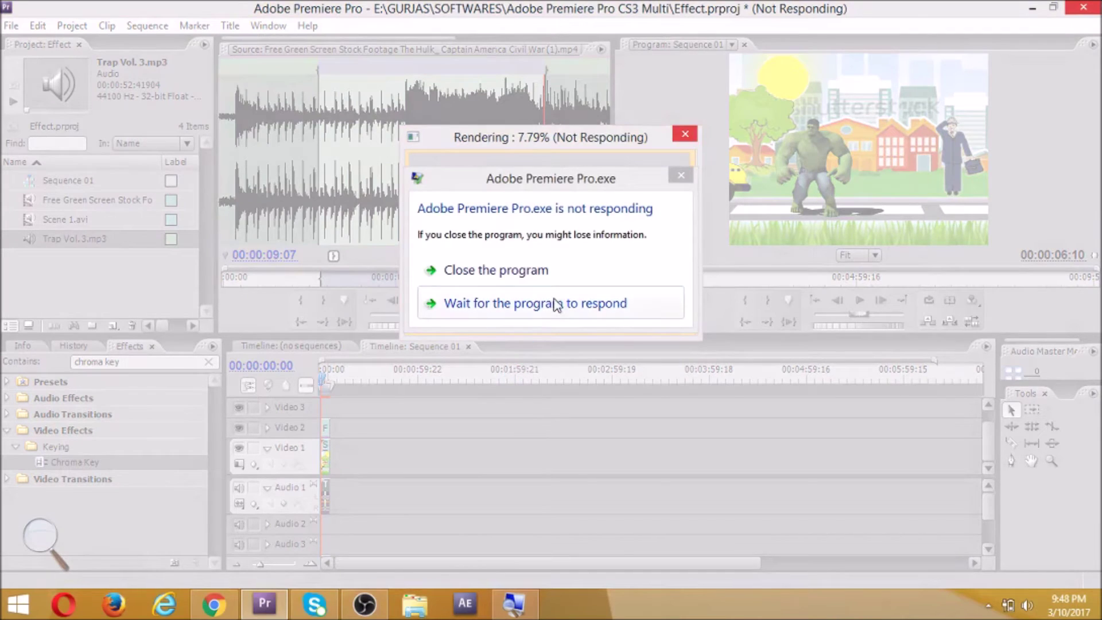
left_click(552, 303)
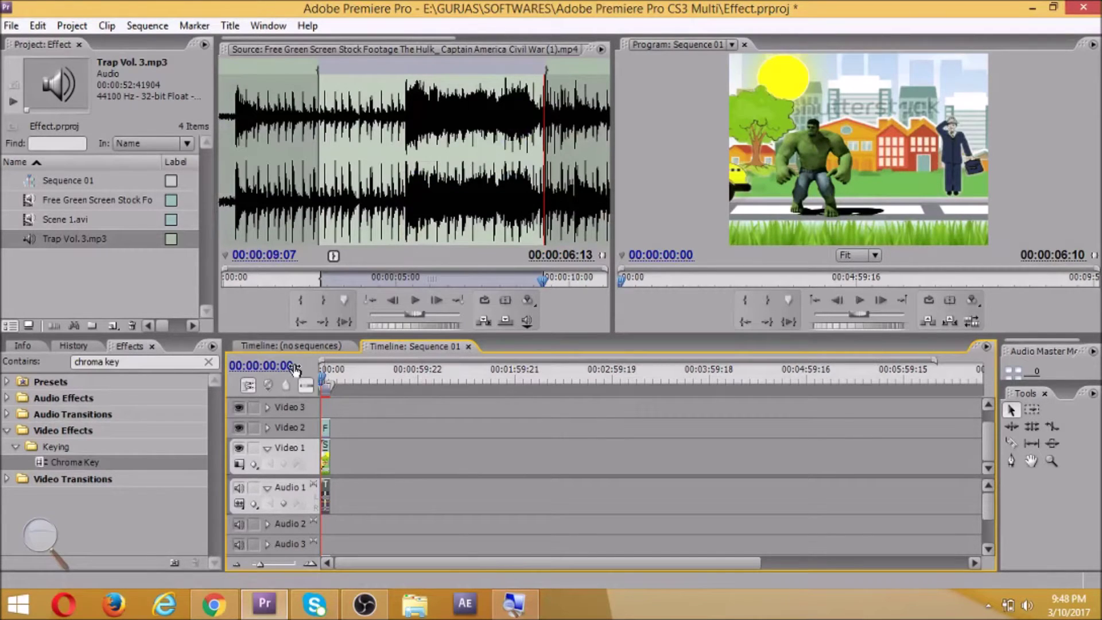
Step: Play the trimmed composite from the beginning, showing the keyed Hulk beside the taxi
left_click(859, 301)
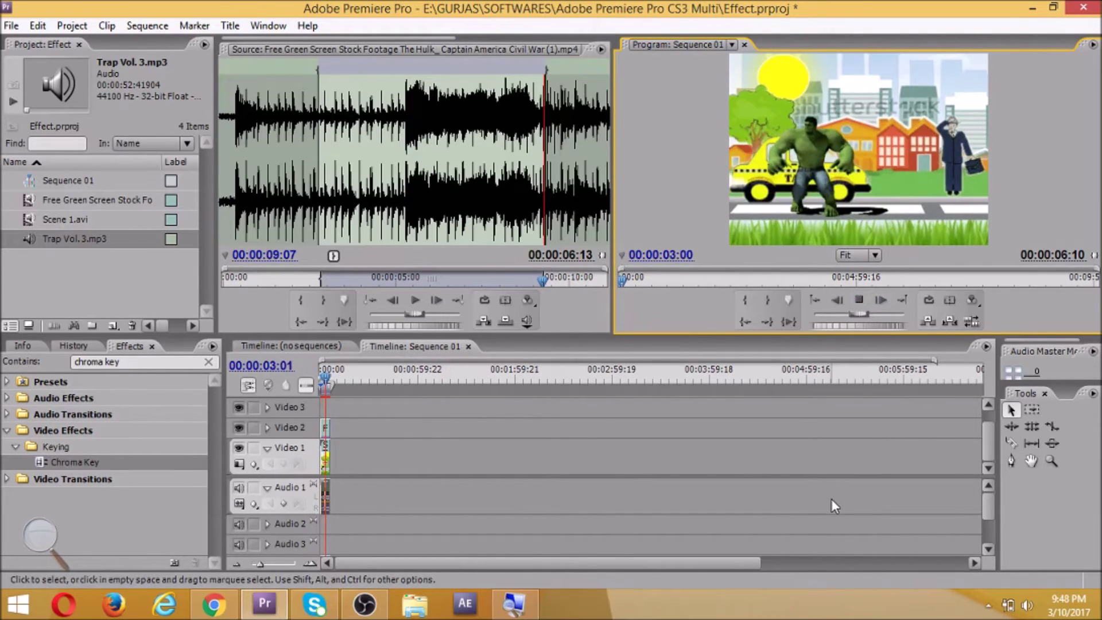
left_click(307, 373)
key("Home")
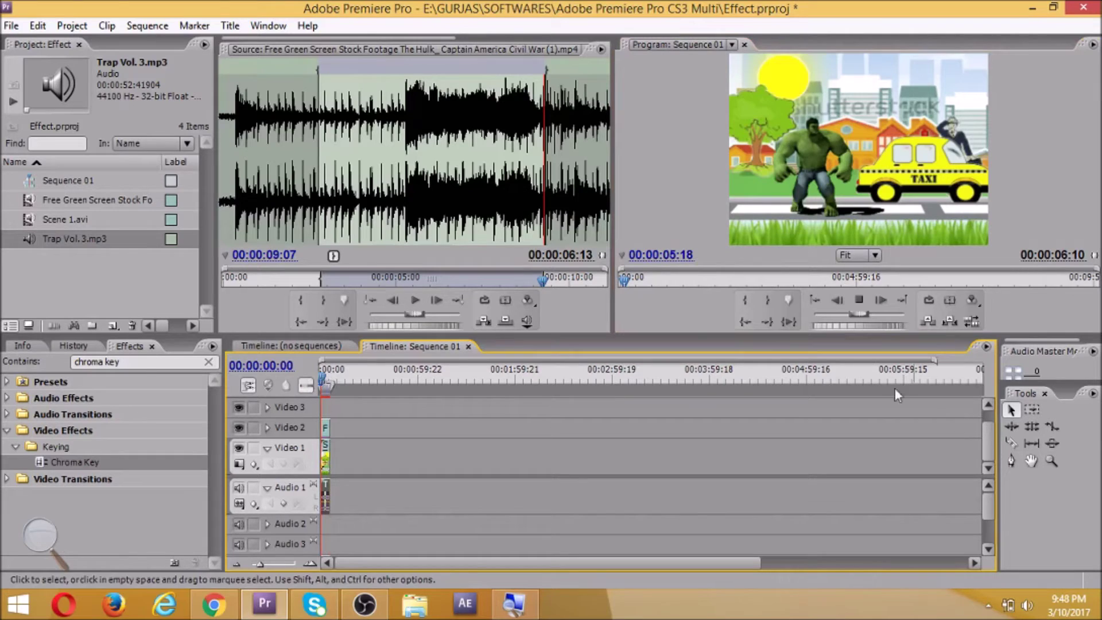
left_click(859, 301)
left_click(858, 300)
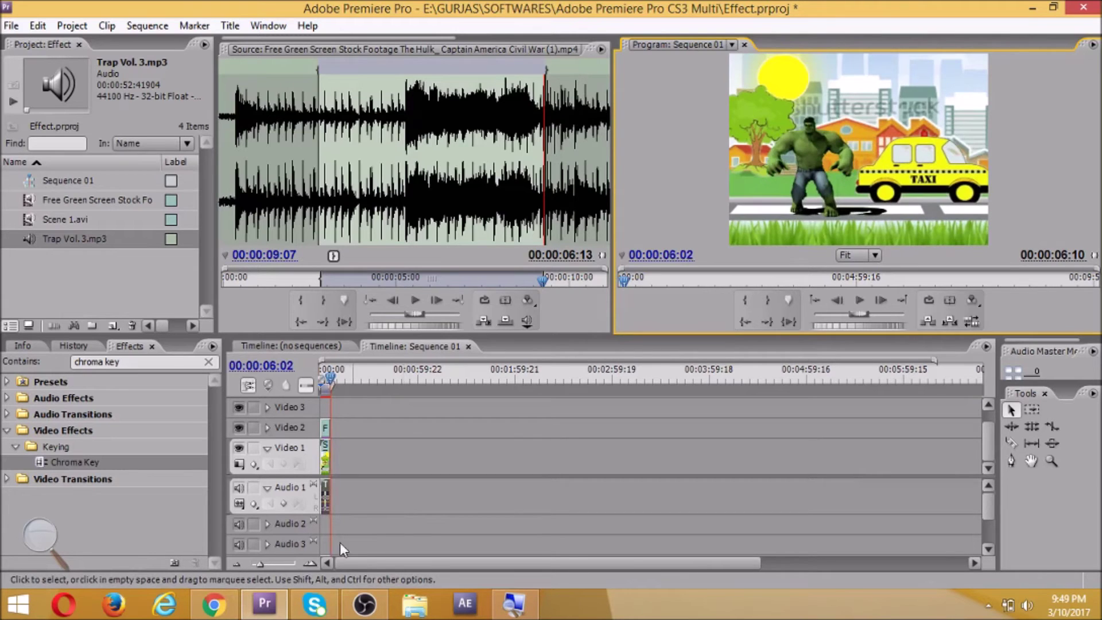
left_click(214, 606)
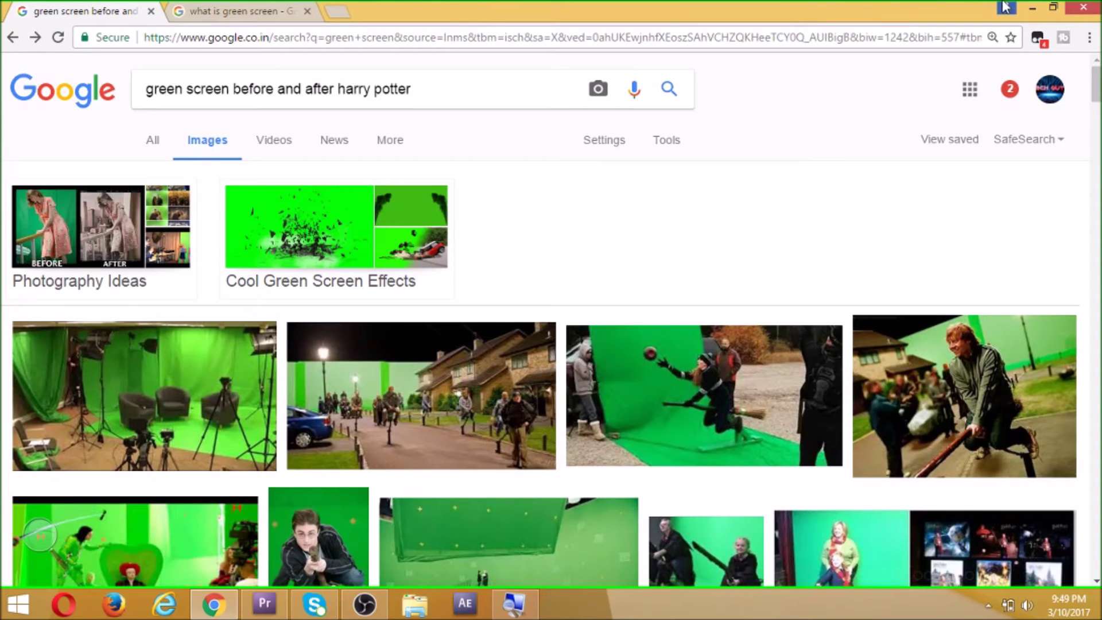
left_click(1033, 8)
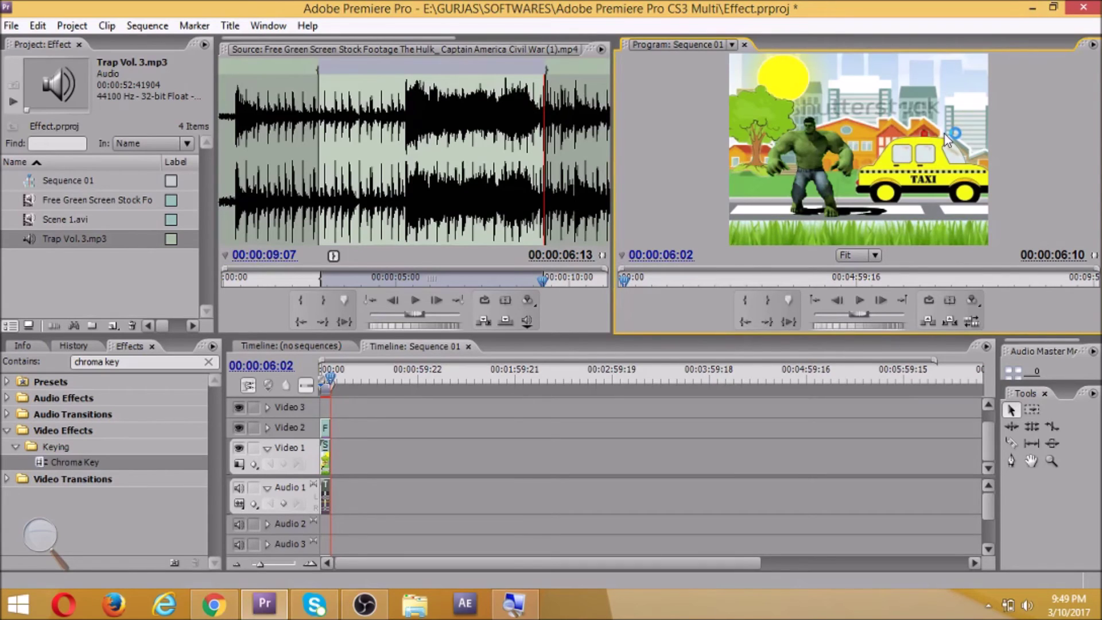